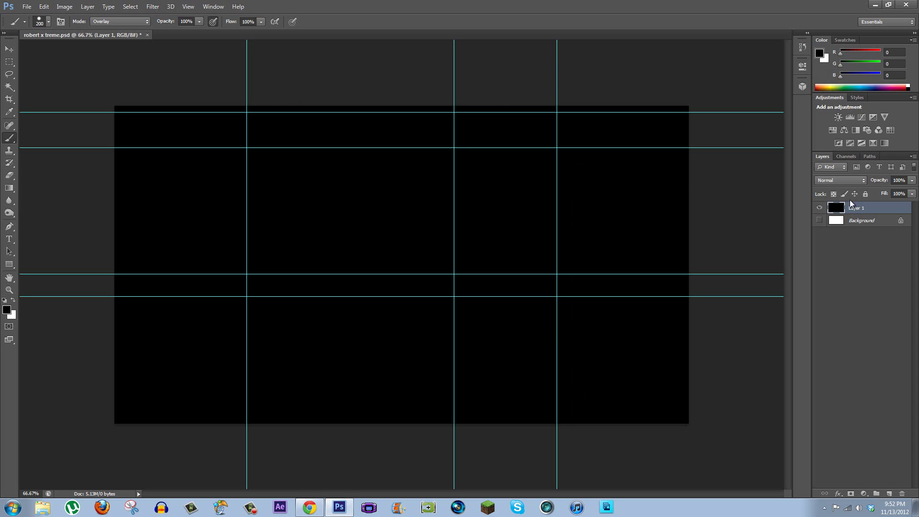
# - Add a new empty Layer 2 and place it below Layer 1
pyautogui.click(889, 493)
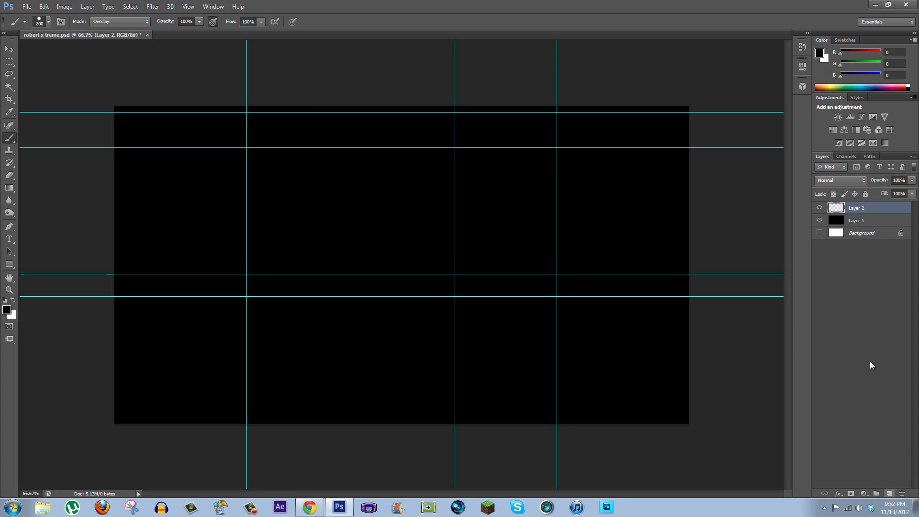
pyautogui.moveTo(848, 208); pyautogui.dragTo(854, 244)
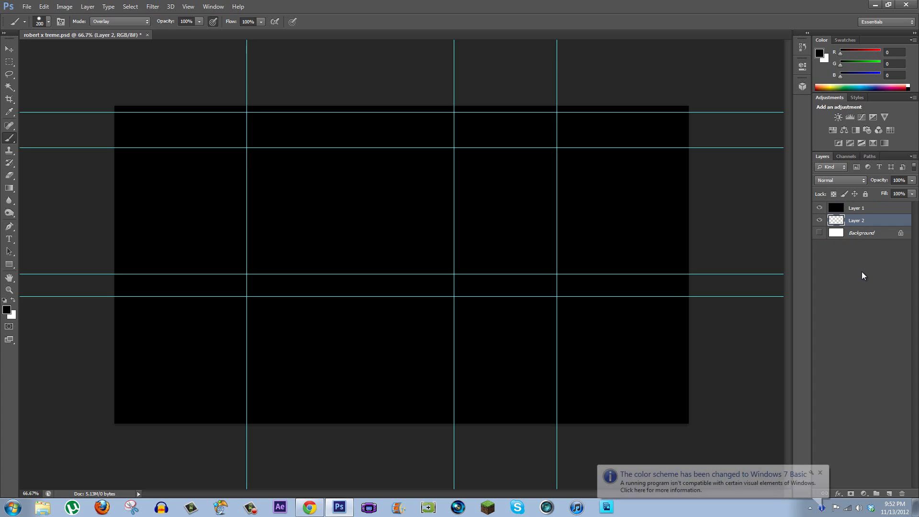
pyautogui.click(820, 473)
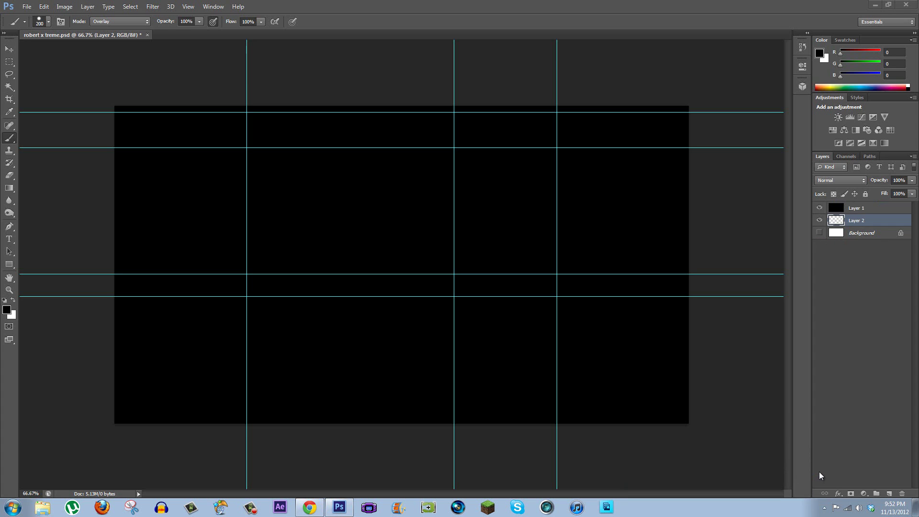
pyautogui.click(856, 210)
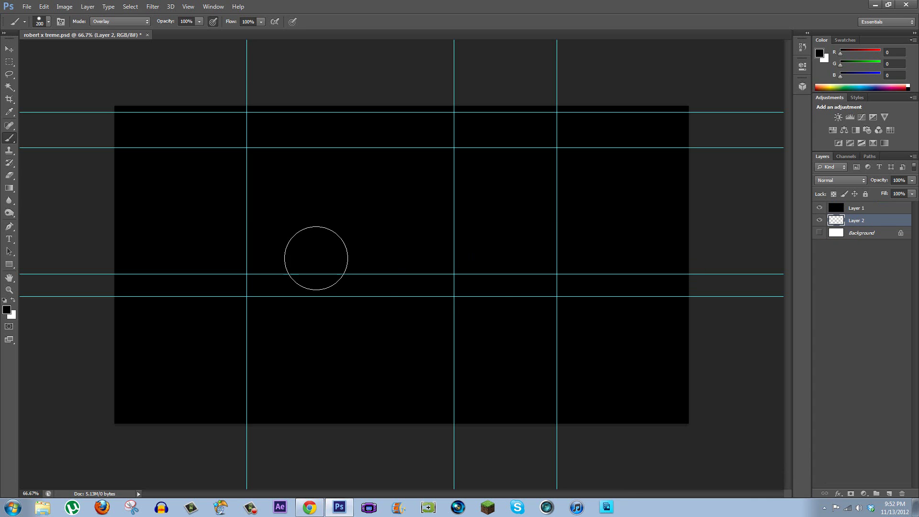
# - Erase Layer 1's black fill completely with a 600px Eraser
pyautogui.click(12, 179)
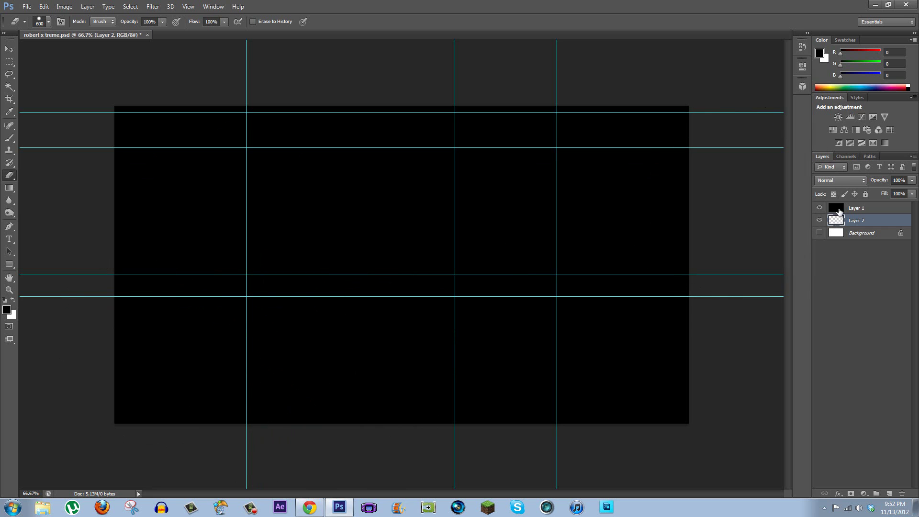
pyautogui.click(862, 210)
pyautogui.moveTo(692, 435)
pyautogui.mouseDown()
pyautogui.moveTo(602, 397)
pyautogui.moveTo(183, 421)
pyautogui.moveTo(122, 375)
pyautogui.moveTo(133, 197)
pyautogui.moveTo(264, 172)
pyautogui.moveTo(649, 180)
pyautogui.moveTo(672, 187)
pyautogui.moveTo(645, 302)
pyautogui.moveTo(310, 293)
pyautogui.moveTo(164, 318)
pyautogui.mouseUp()
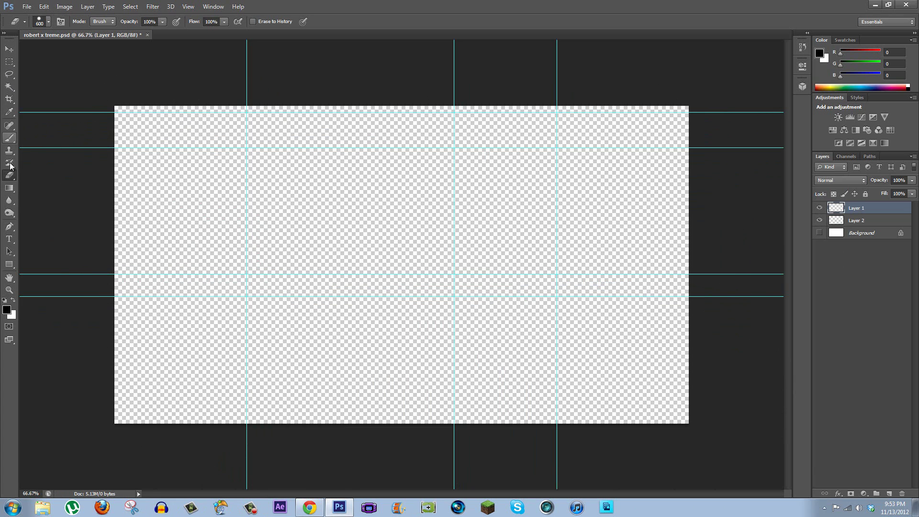
pyautogui.click(9, 187)
pyautogui.click(11, 63)
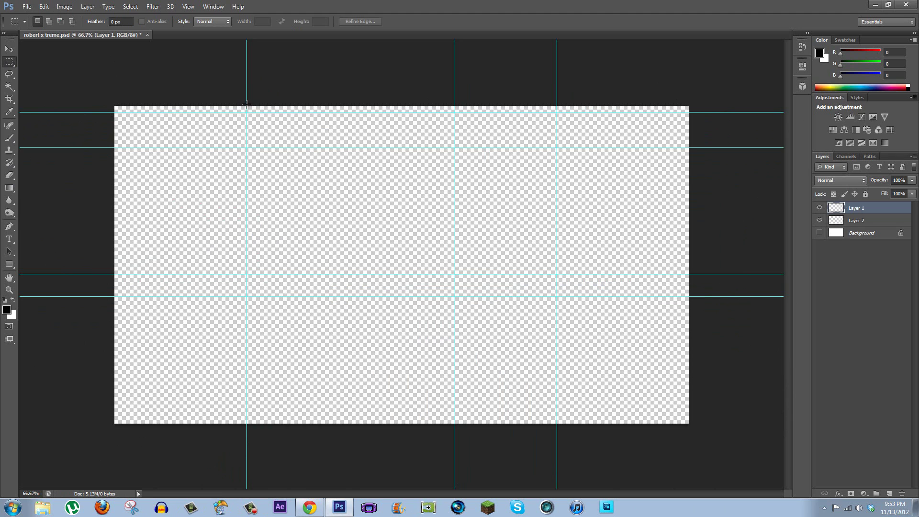
# - Select the centre column between the outer guides and set the background colour to #333333
pyautogui.moveTo(246, 106); pyautogui.dragTo(556, 506)
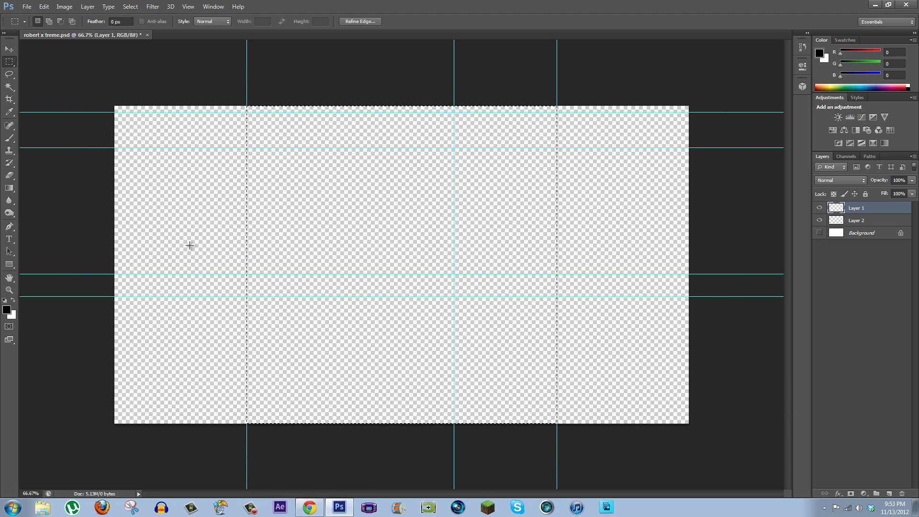
pyautogui.click(9, 188)
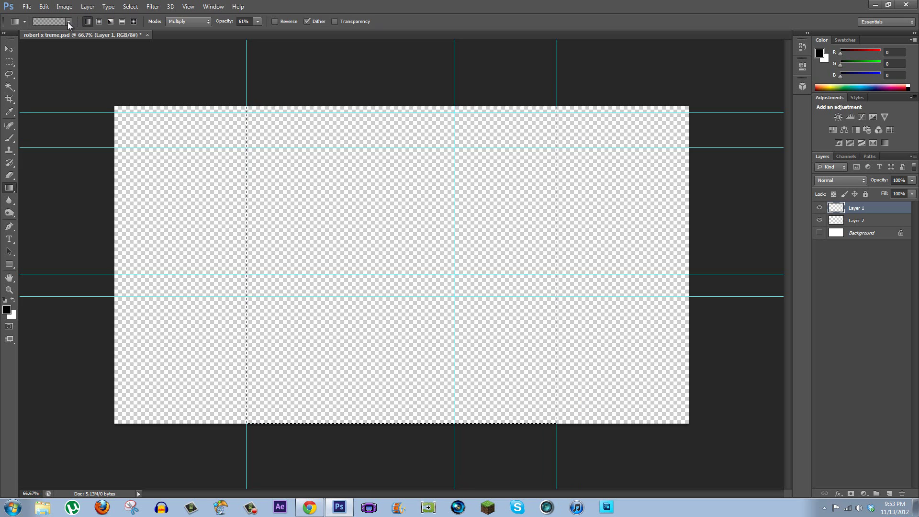
pyautogui.click(68, 21)
pyautogui.click(19, 41)
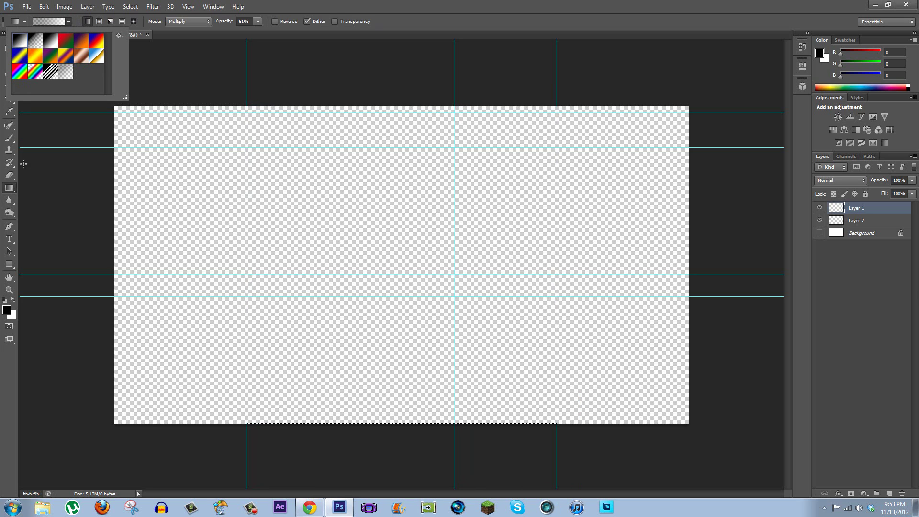
pyautogui.click(12, 315)
pyautogui.click(245, 234)
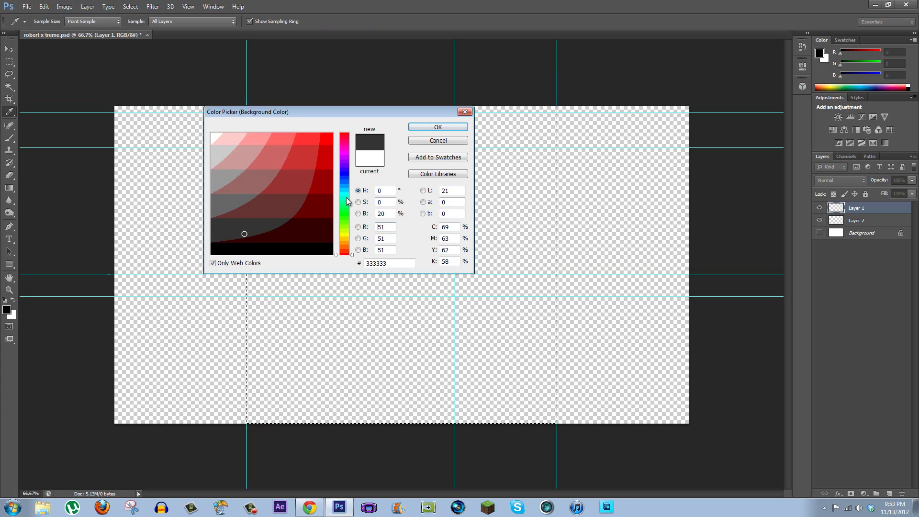
pyautogui.click(445, 128)
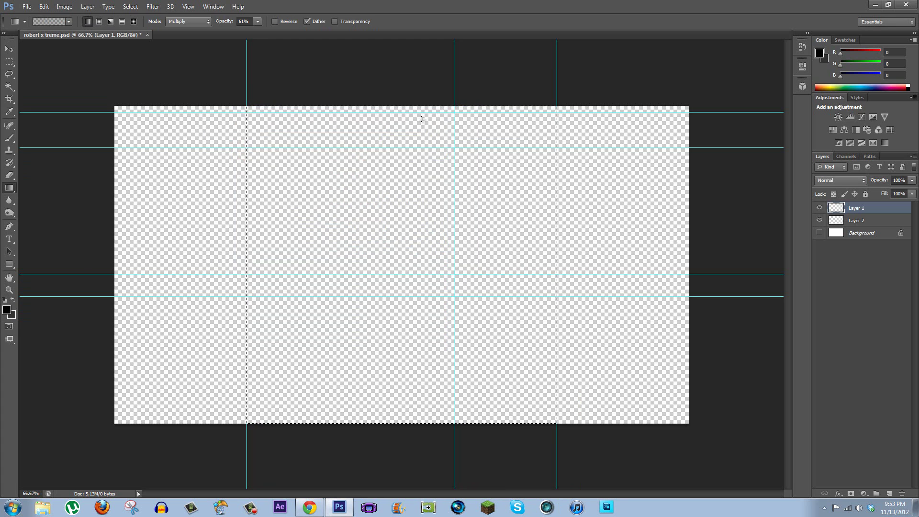
# - Fill the selection with a black-to-dark-grey vertical gradient at 100% opacity, then deselect
pyautogui.moveTo(406, 130); pyautogui.dragTo(403, 297)
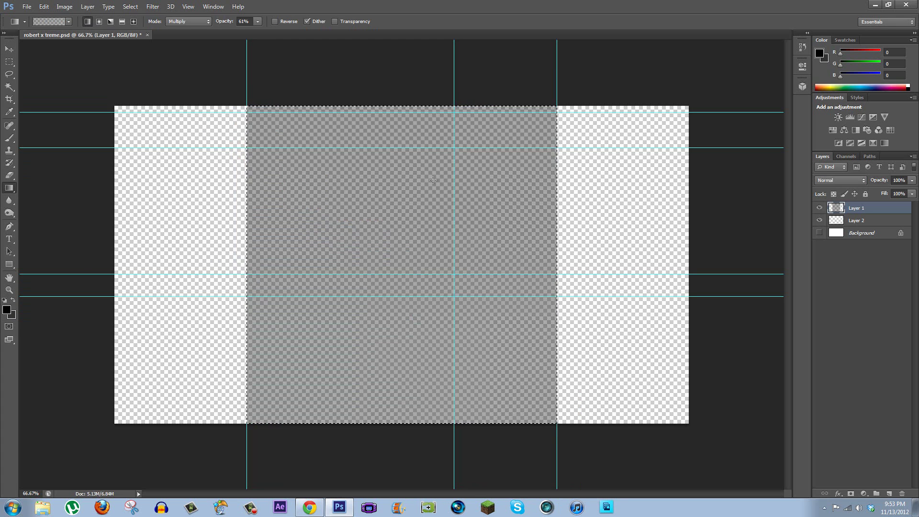
pyautogui.moveTo(411, 366); pyautogui.dragTo(412, 366)
pyautogui.moveTo(410, 160); pyautogui.dragTo(414, 230)
pyautogui.moveTo(398, 179); pyautogui.dragTo(403, 230)
pyautogui.moveTo(402, 162); pyautogui.dragTo(401, 230)
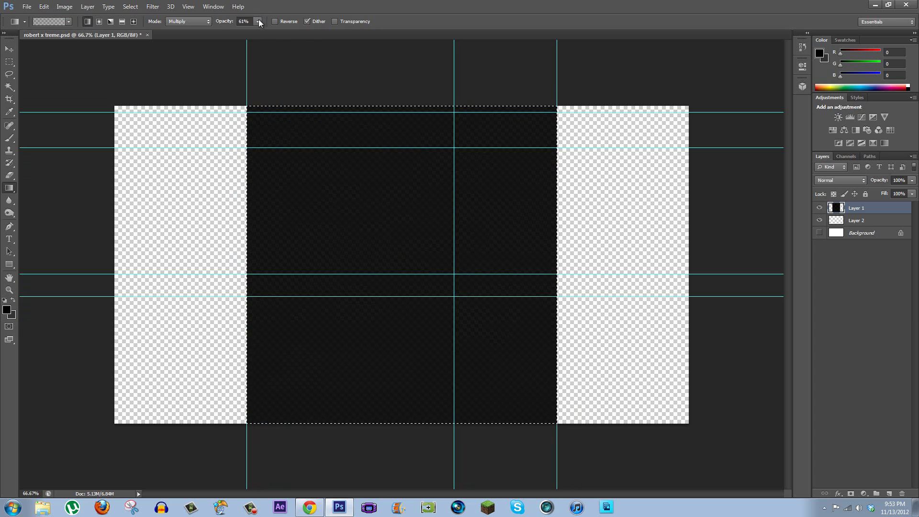
pyautogui.moveTo(258, 21); pyautogui.dragTo(278, 33)
pyautogui.moveTo(390, 90); pyautogui.dragTo(422, 264)
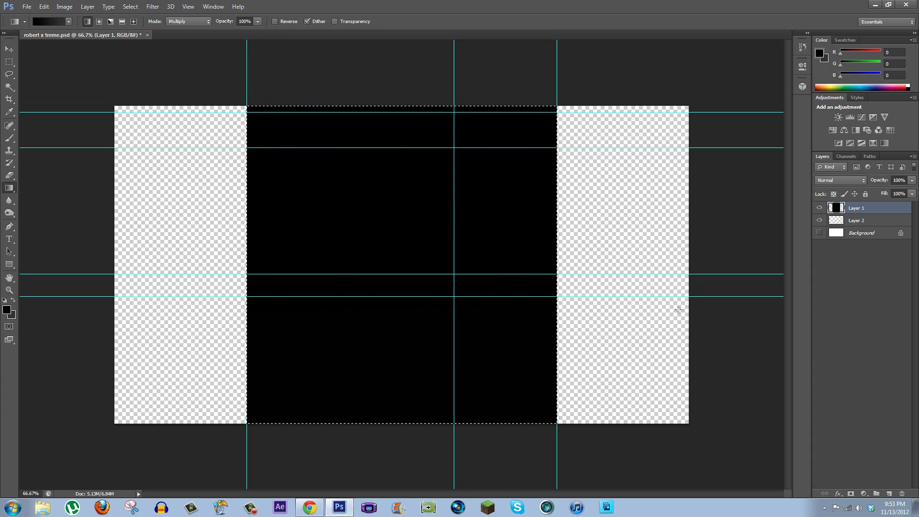
pyautogui.hotkey('ctrl', 'z')
pyautogui.hotkey('ctrl', 'alt', 'z')
pyautogui.hotkey('ctrl', 'alt', 'z')
pyautogui.hotkey('ctrl', 'alt', 'z')
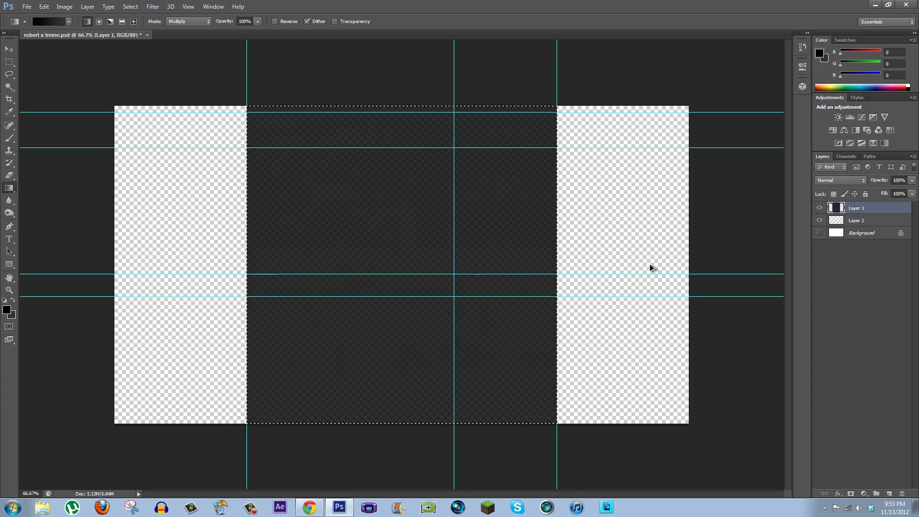
pyautogui.moveTo(406, 86); pyautogui.dragTo(418, 400)
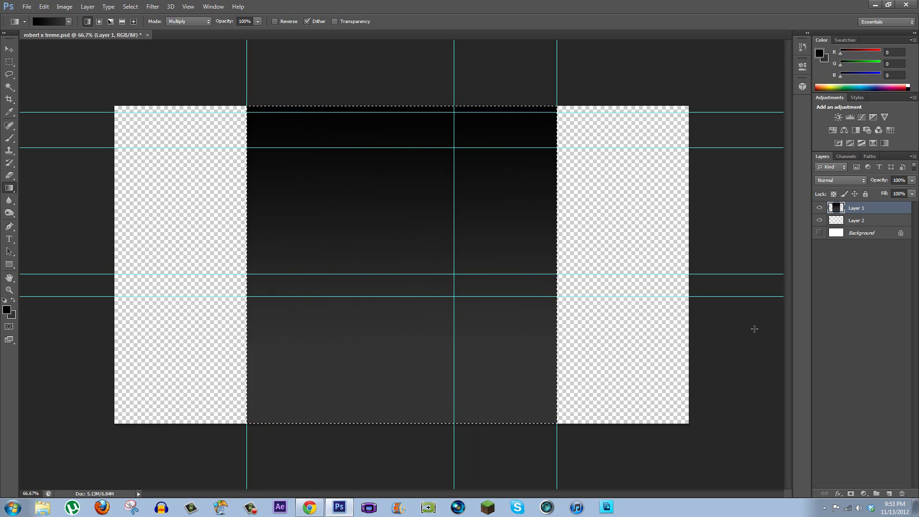
pyautogui.hotkey('ctrl', 'd')
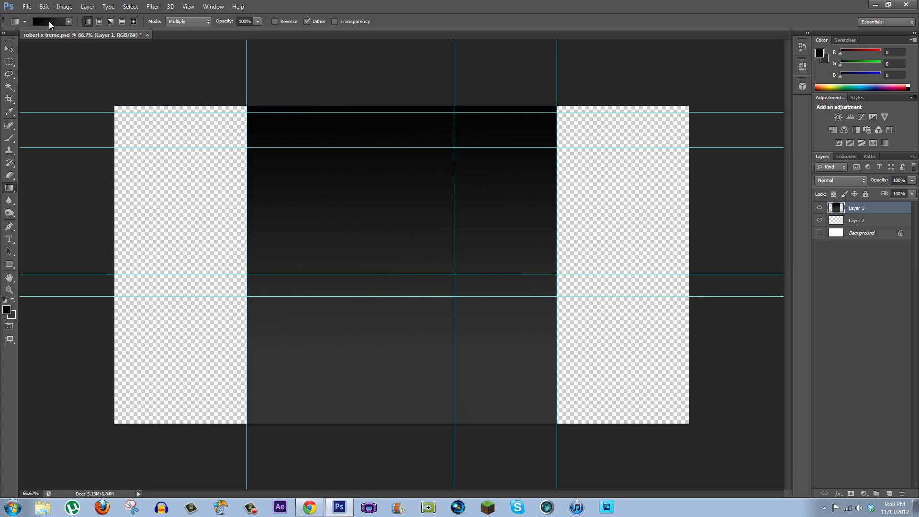
# - Create a new transparent document and paste the blue abstract artwork into it
pyautogui.click(27, 6)
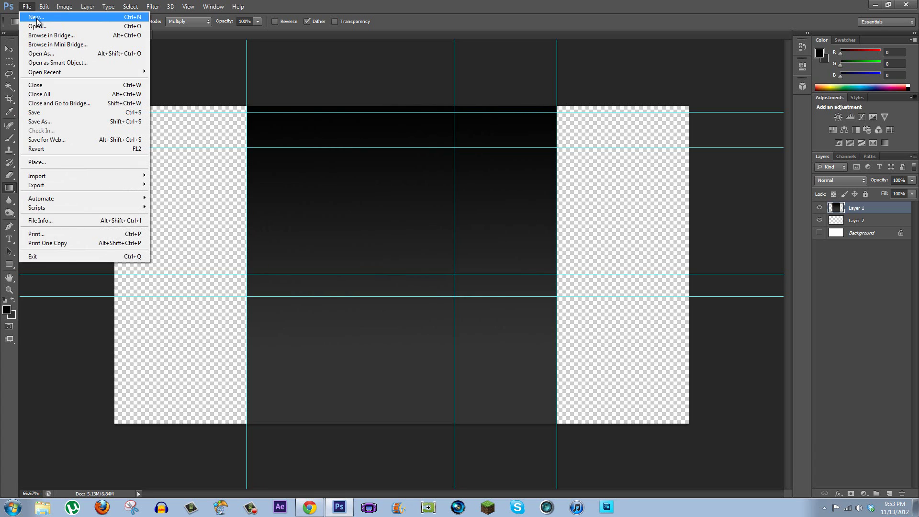
pyautogui.click(28, 16)
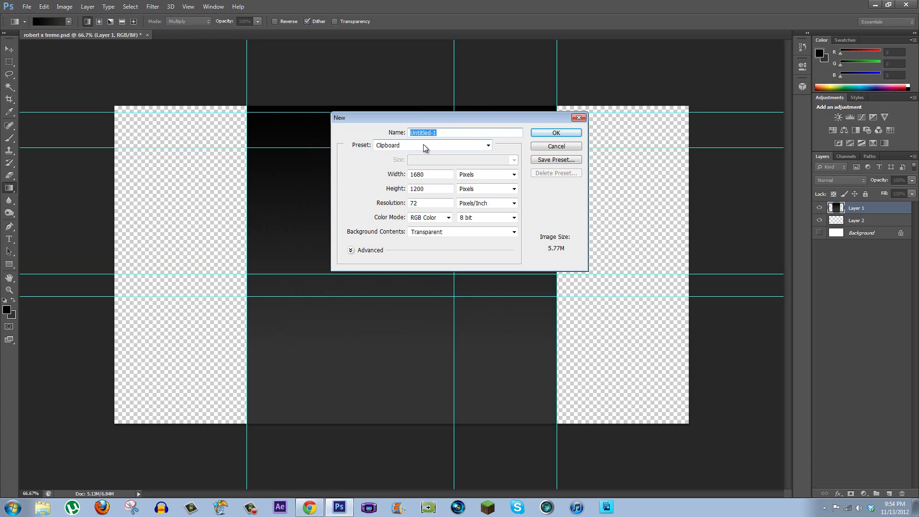
pyautogui.click(556, 133)
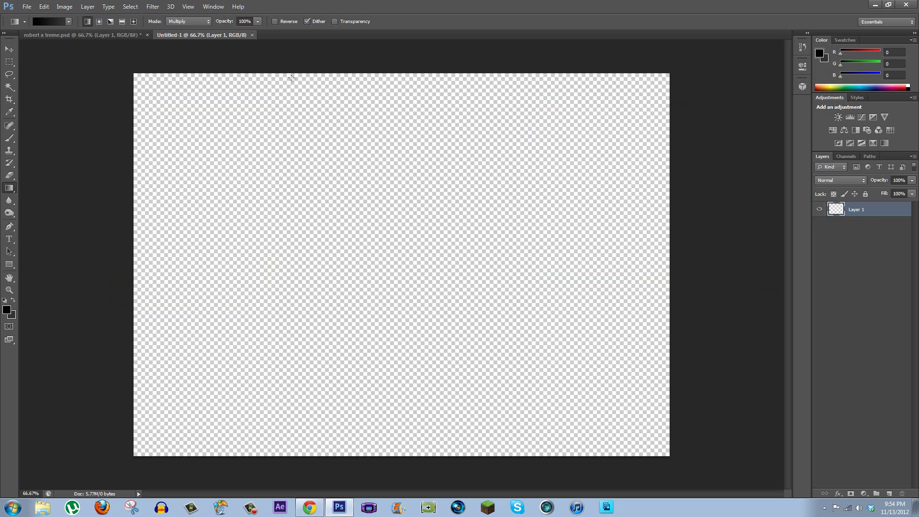
pyautogui.hotkey('ctrl', 'v')
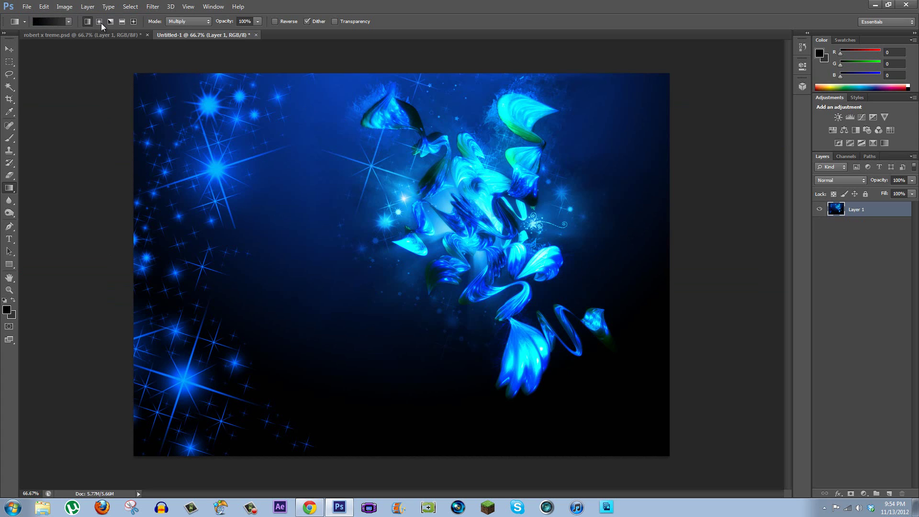
# - Convert the artwork to black and white and select the whole canvas
pyautogui.click(64, 6)
pyautogui.moveTo(75, 32)
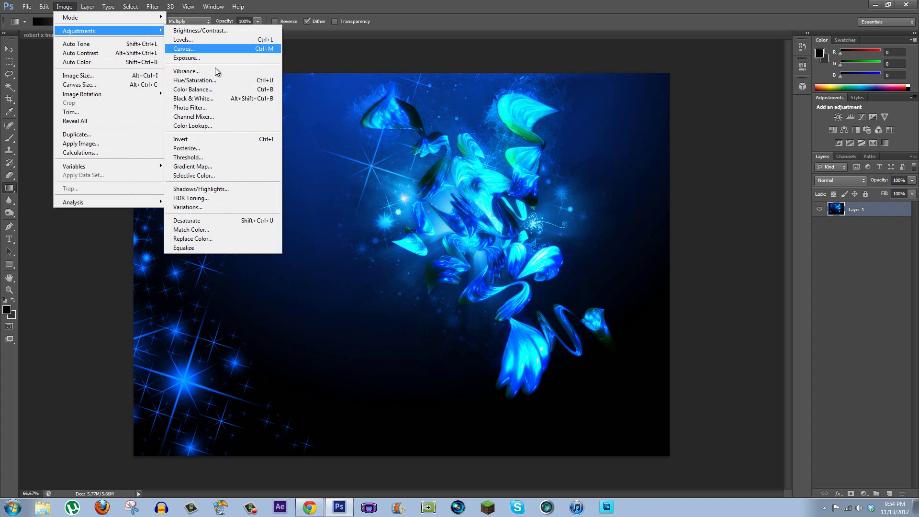
pyautogui.click(207, 99)
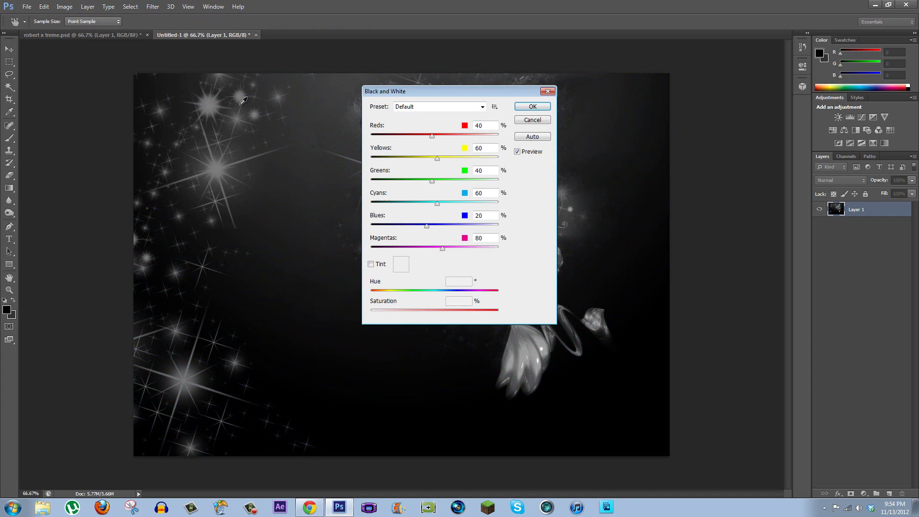
pyautogui.press('Return')
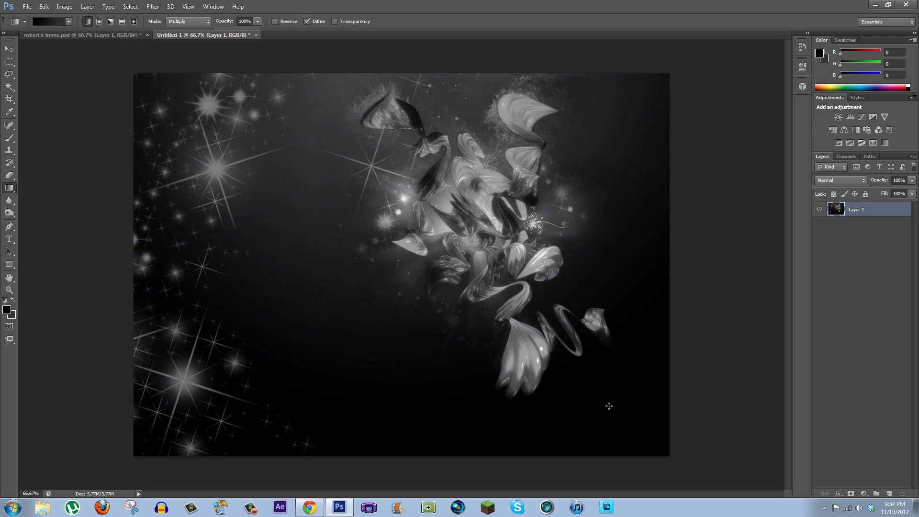
pyautogui.hotkey('ctrl', 'a')
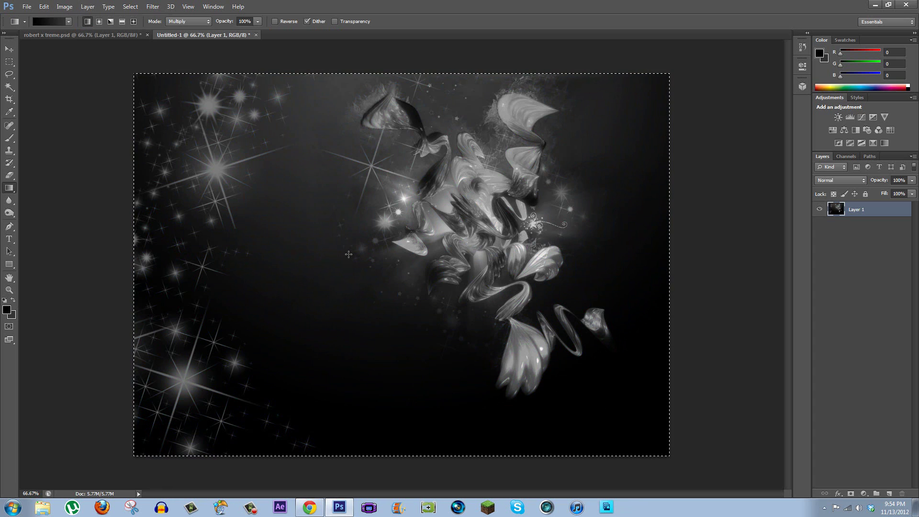
# - Back in robert x treme.psd, target Layer 2 and edit the blue-red-yellow gradient, keeping its blue start stop
pyautogui.click(111, 35)
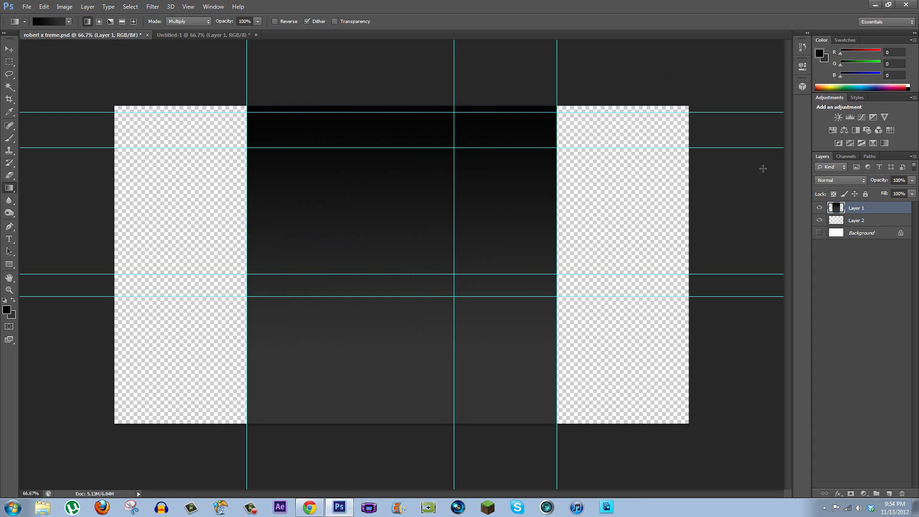
pyautogui.click(856, 222)
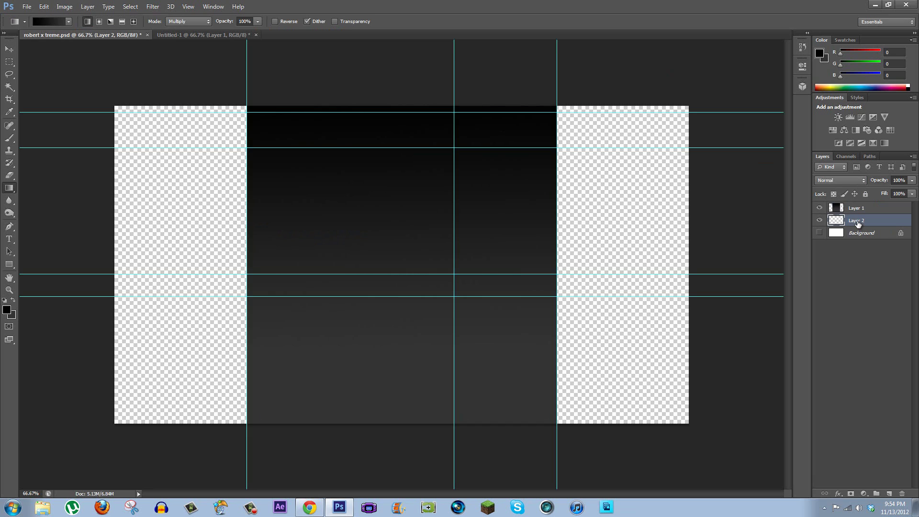
pyautogui.click(68, 22)
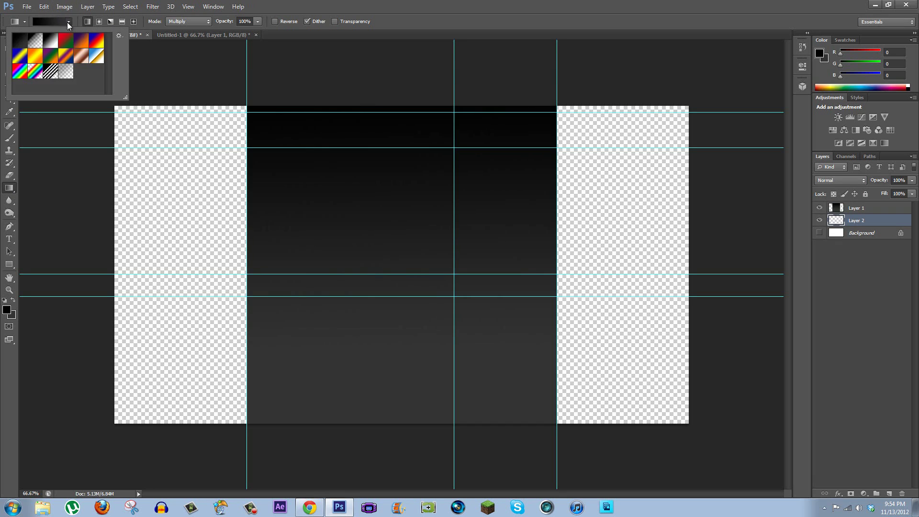
pyautogui.click(97, 41)
pyautogui.click(47, 21)
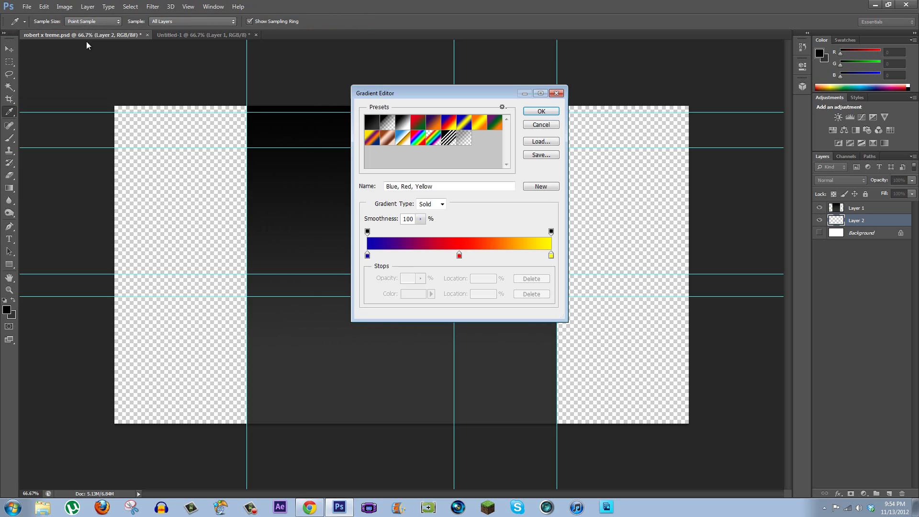
pyautogui.click(368, 256)
pyautogui.click(420, 295)
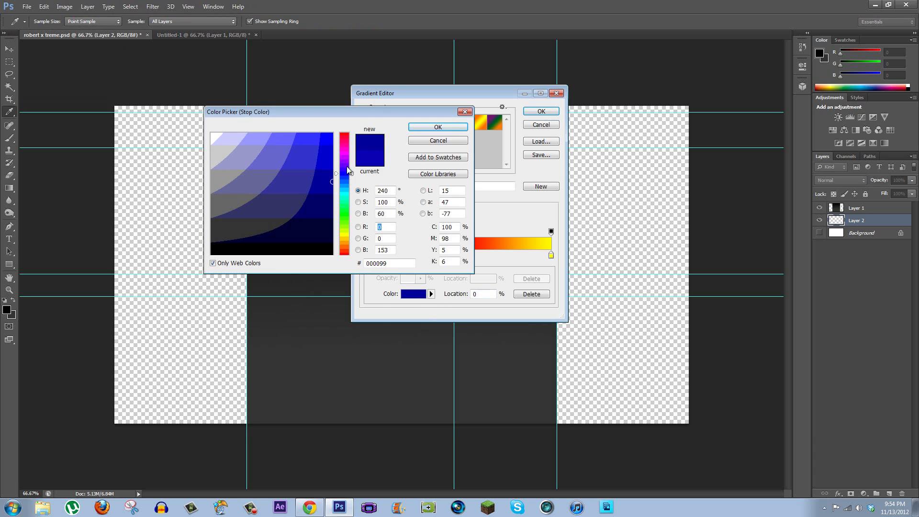
pyautogui.click(444, 127)
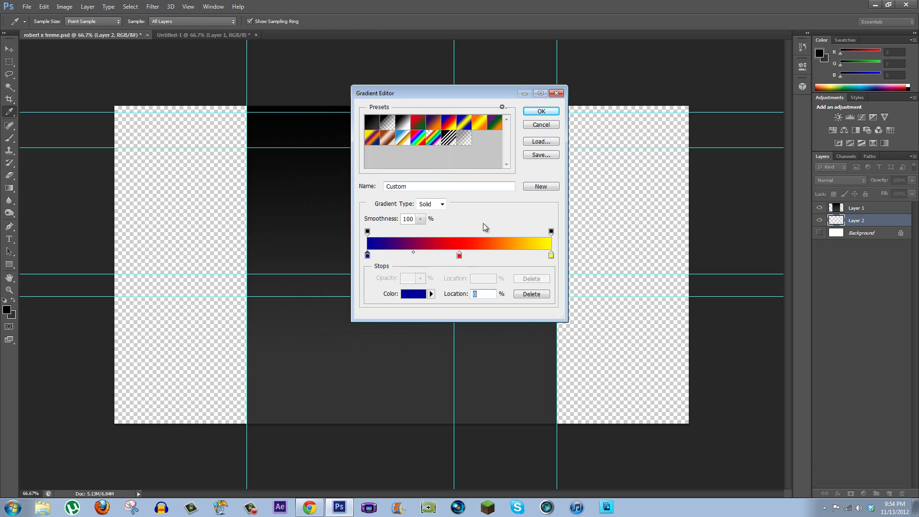
# - Recolour the gradient's middle stop cyan and its end stop dark green, and accept it
pyautogui.click(459, 256)
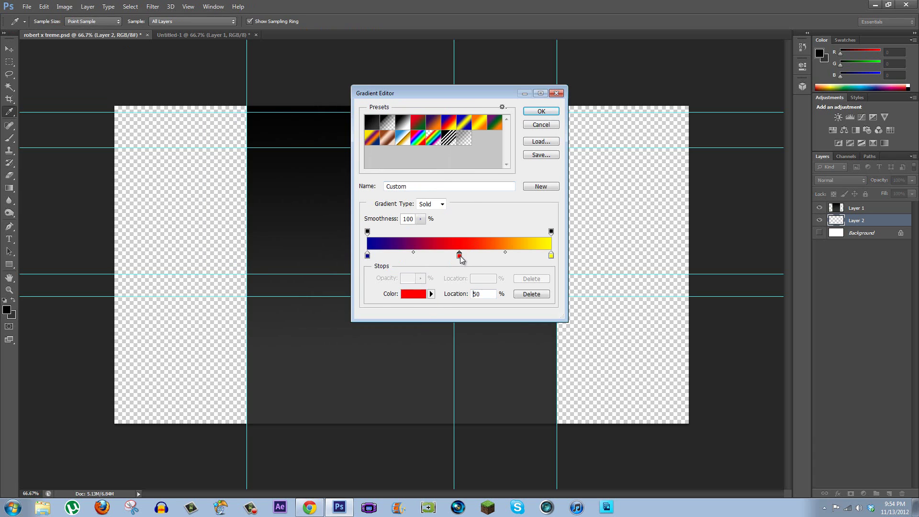
pyautogui.click(417, 296)
pyautogui.moveTo(346, 220); pyautogui.dragTo(346, 197)
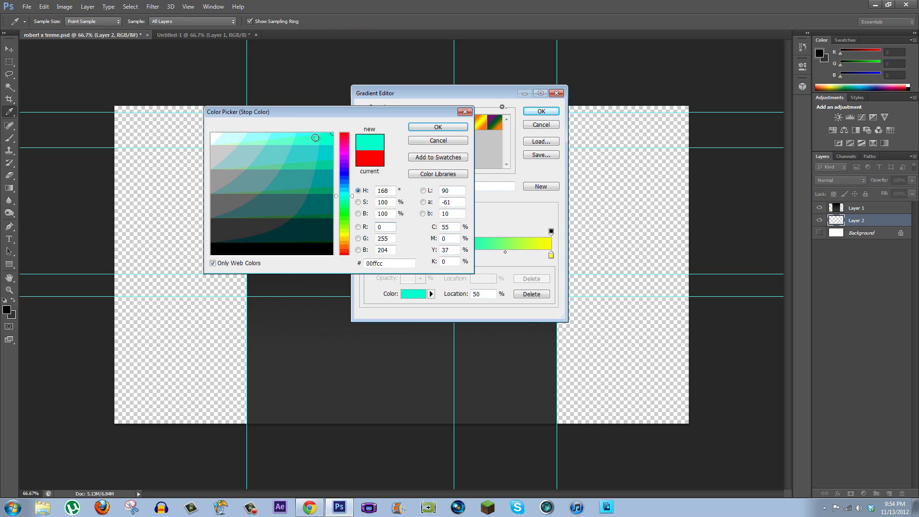
pyautogui.click(327, 156)
pyautogui.click(438, 127)
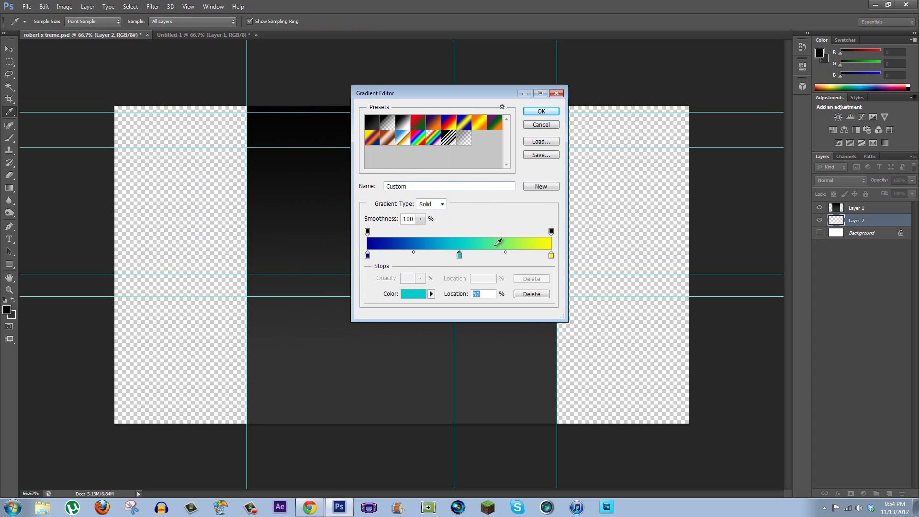
pyautogui.click(551, 255)
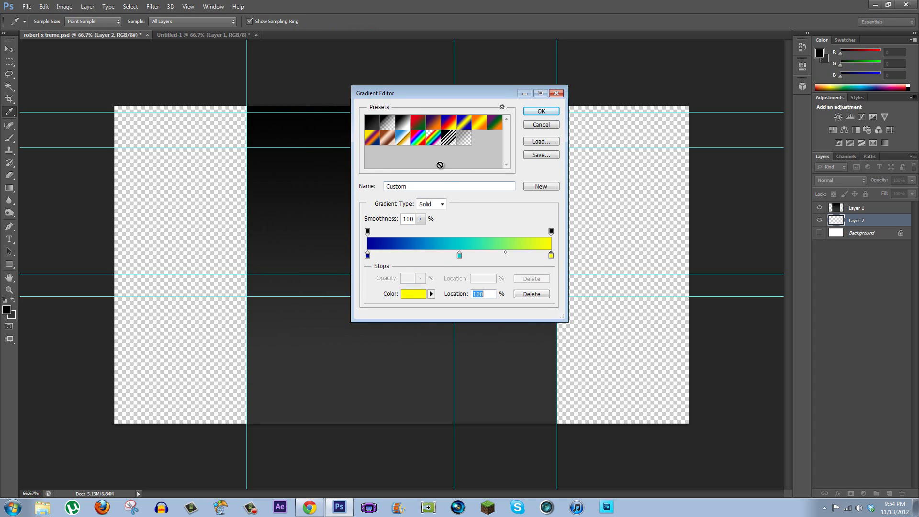
pyautogui.click(426, 297)
pyautogui.moveTo(344, 189); pyautogui.dragTo(344, 203)
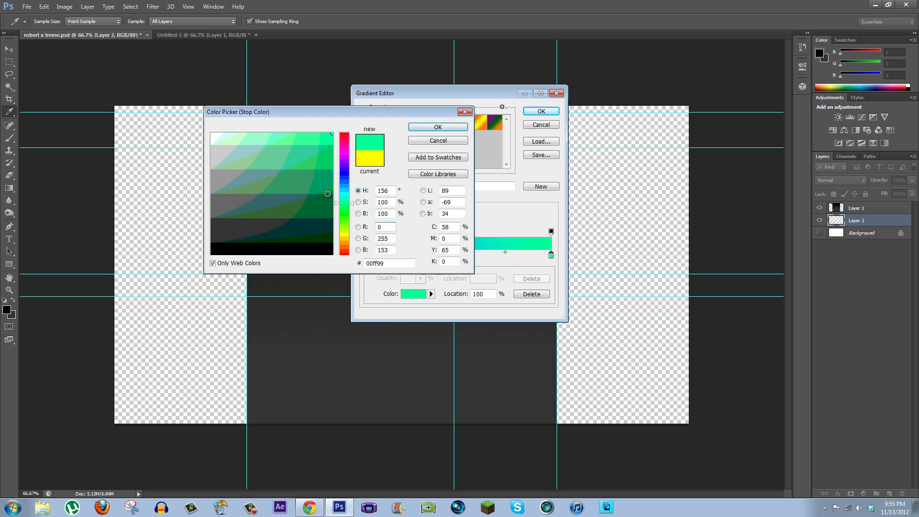
pyautogui.click(318, 204)
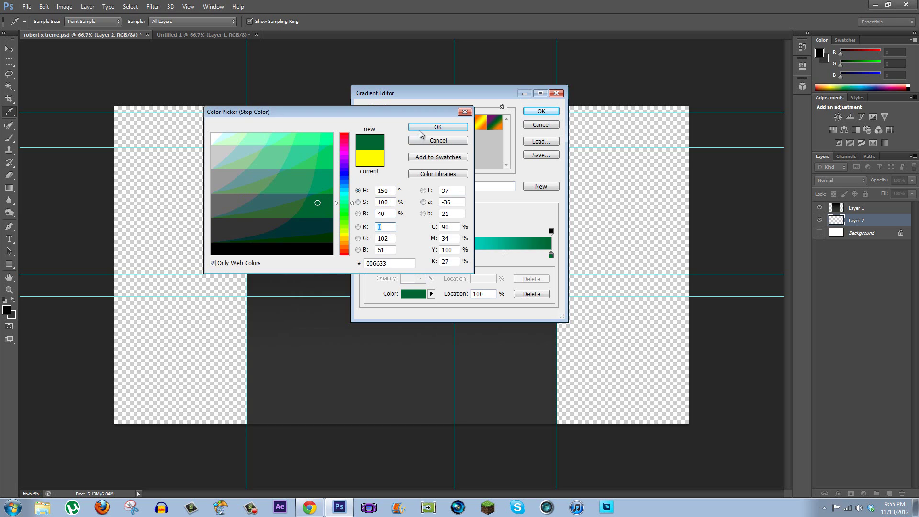
pyautogui.click(435, 128)
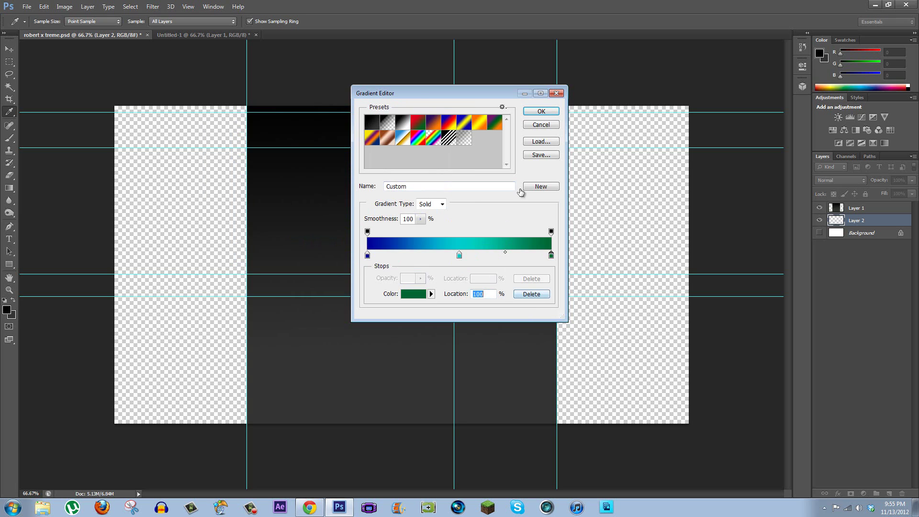
pyautogui.click(541, 112)
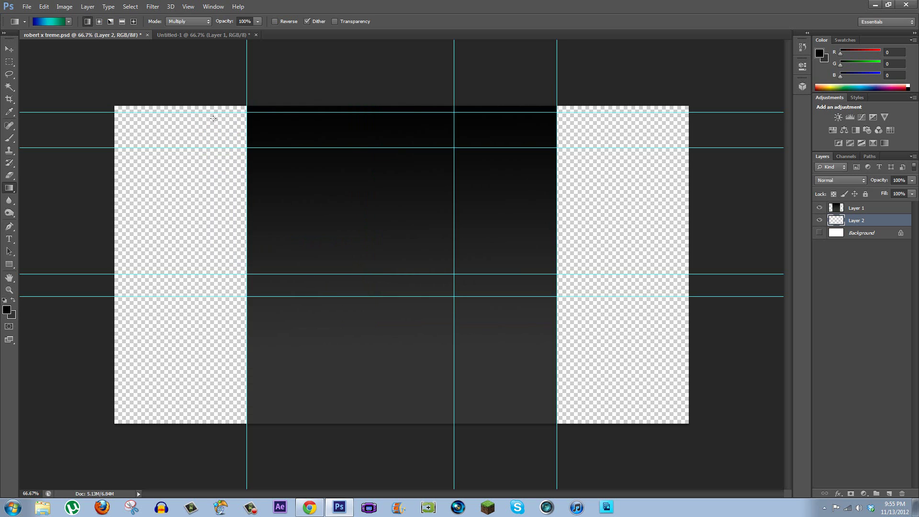
# - Try the gradient top-to-bottom on the side panels, undo, then drag it left to right
pyautogui.moveTo(410, 113); pyautogui.dragTo(413, 387)
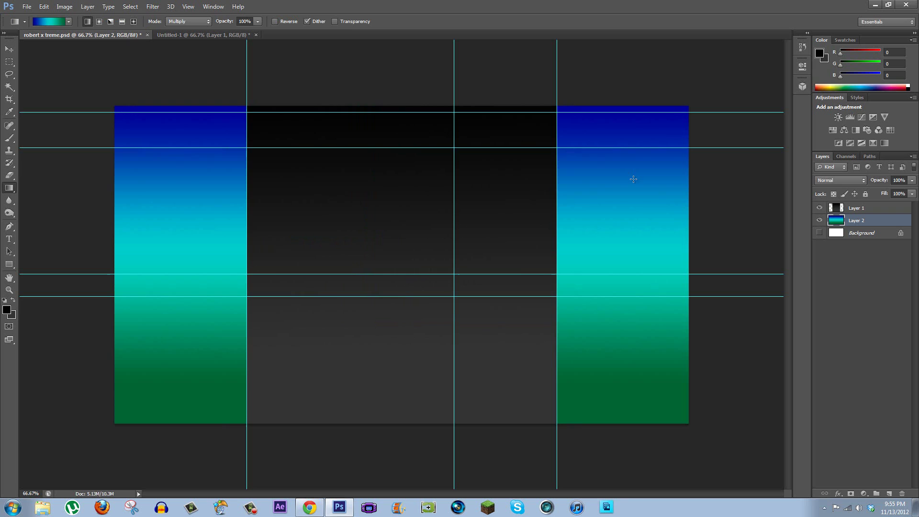
pyautogui.hotkey('ctrl', 'z')
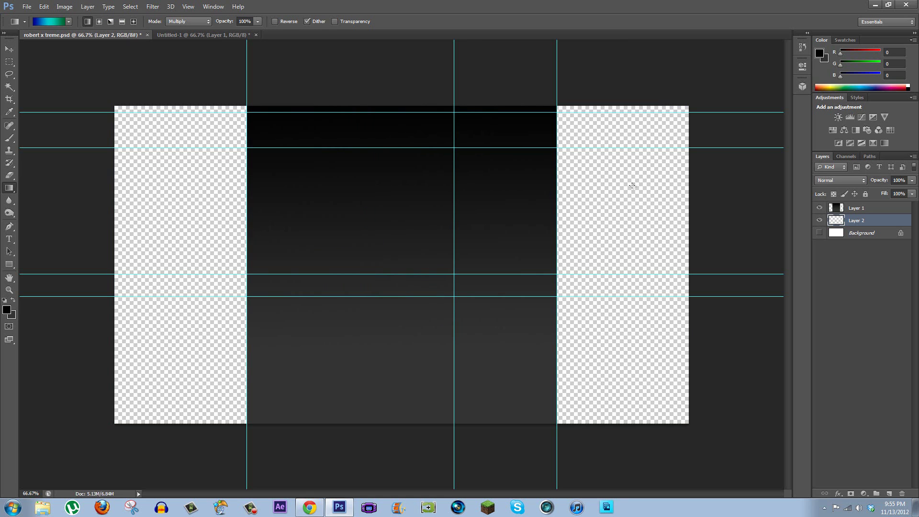
pyautogui.moveTo(130, 248); pyautogui.dragTo(699, 244)
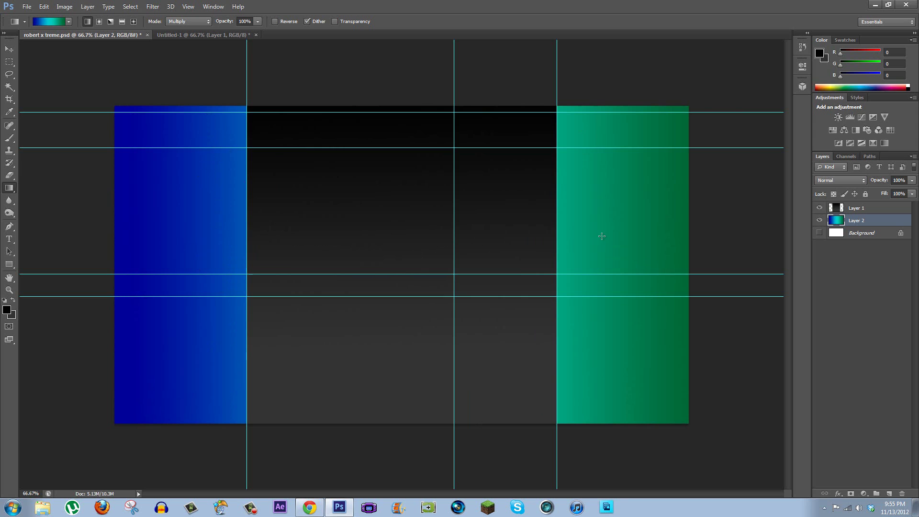
# - Undo the horizontal fill, change the gradient's end stop to black, and drag it down Layer 1
pyautogui.hotkey('ctrl', 'z')
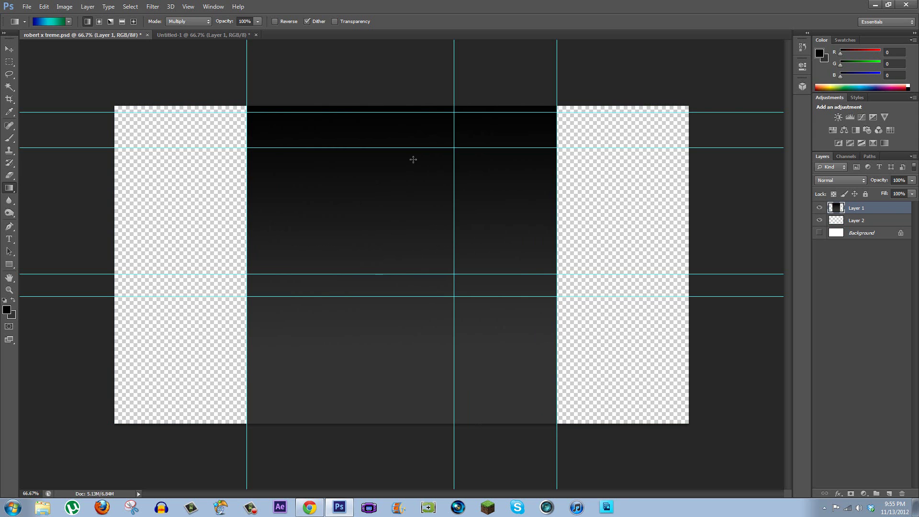
pyautogui.click(56, 22)
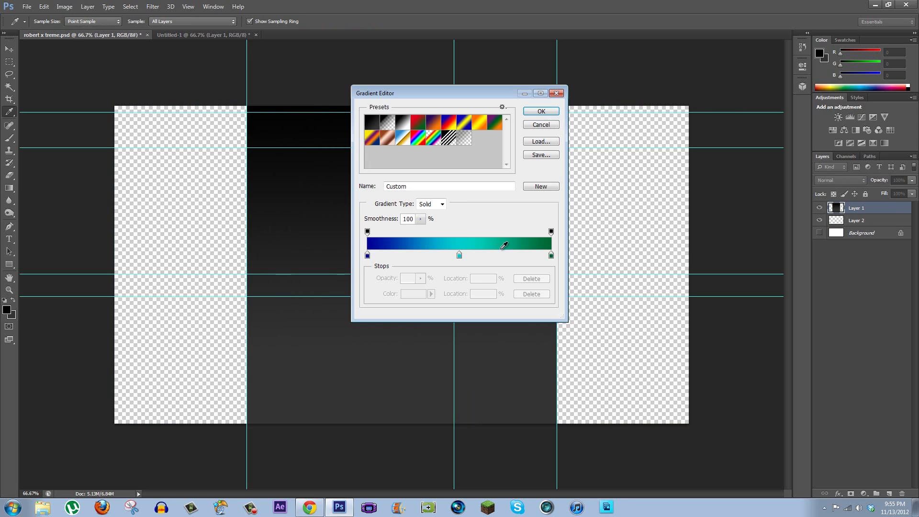
pyautogui.click(551, 257)
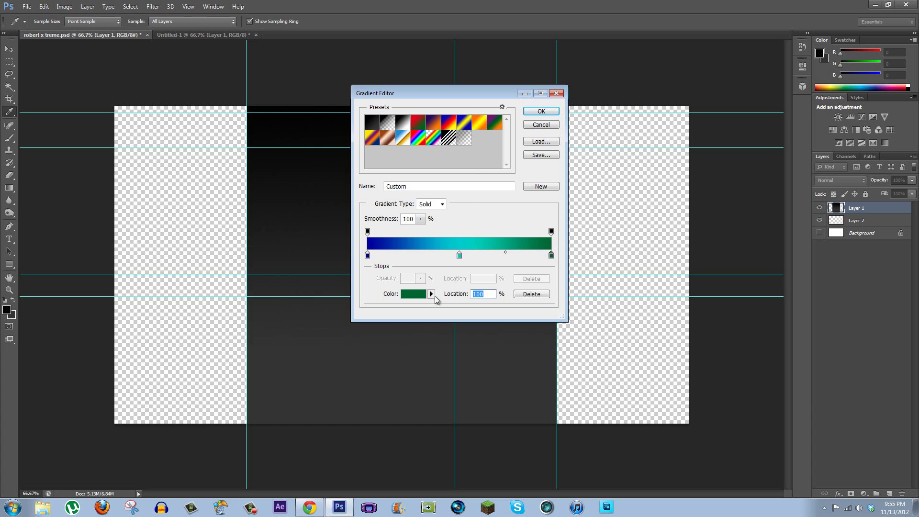
pyautogui.click(421, 295)
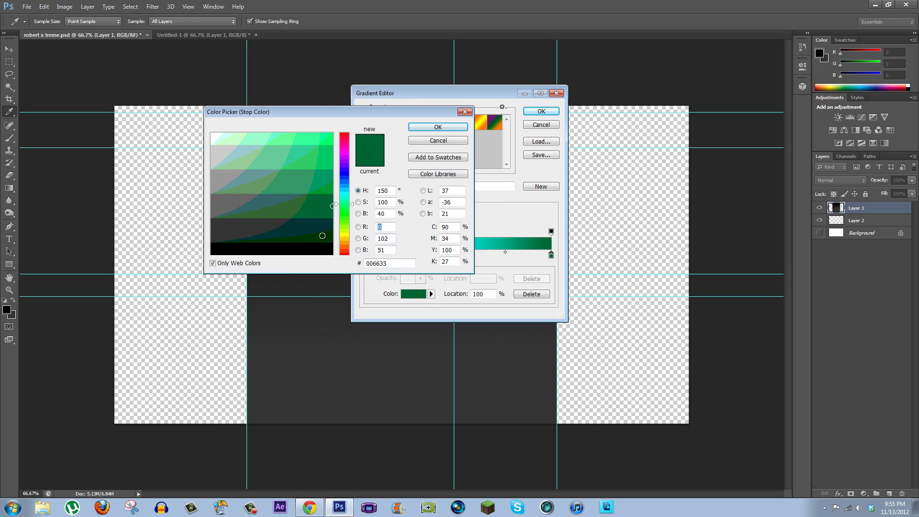
pyautogui.click(324, 249)
pyautogui.click(431, 127)
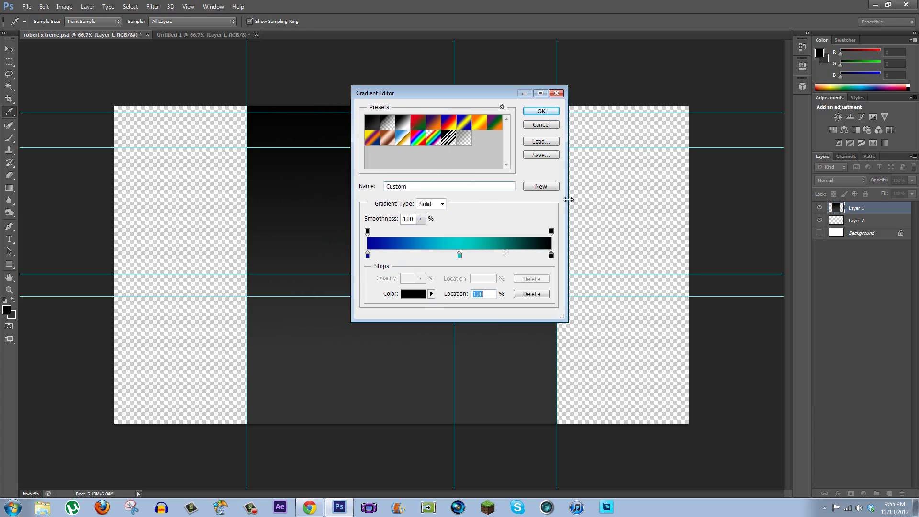
pyautogui.click(542, 111)
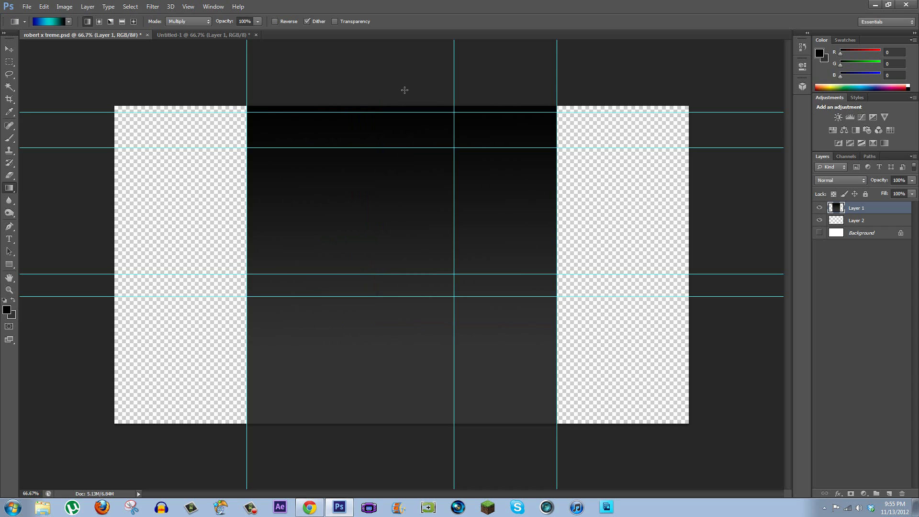
pyautogui.moveTo(454, 105); pyautogui.dragTo(454, 424)
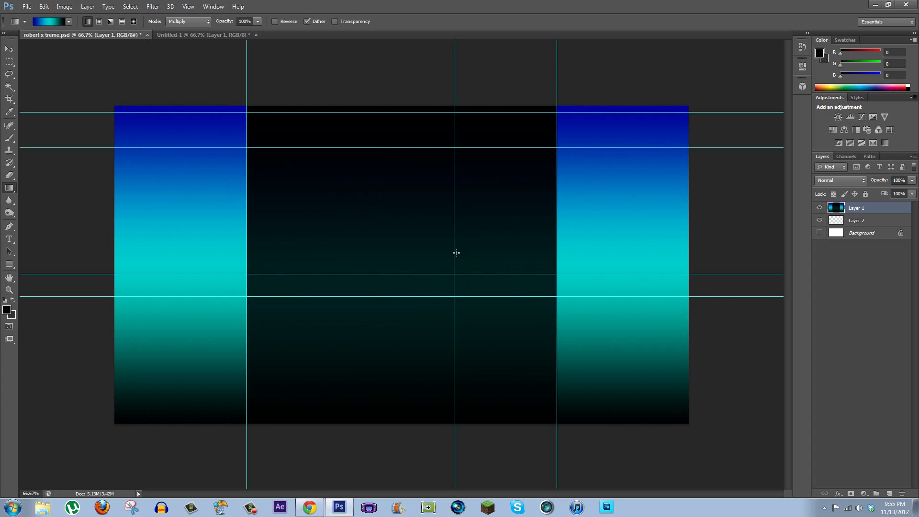
# - Move Layer 2 above Layer 1, nudge the greyscale sparkle image left, and scale it past the canvas edges
pyautogui.click(859, 222)
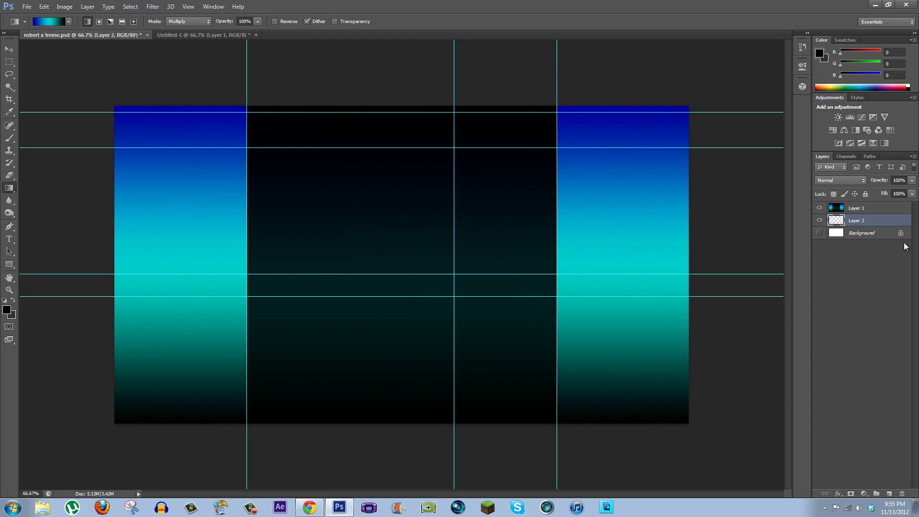
pyautogui.moveTo(865, 224); pyautogui.dragTo(861, 211)
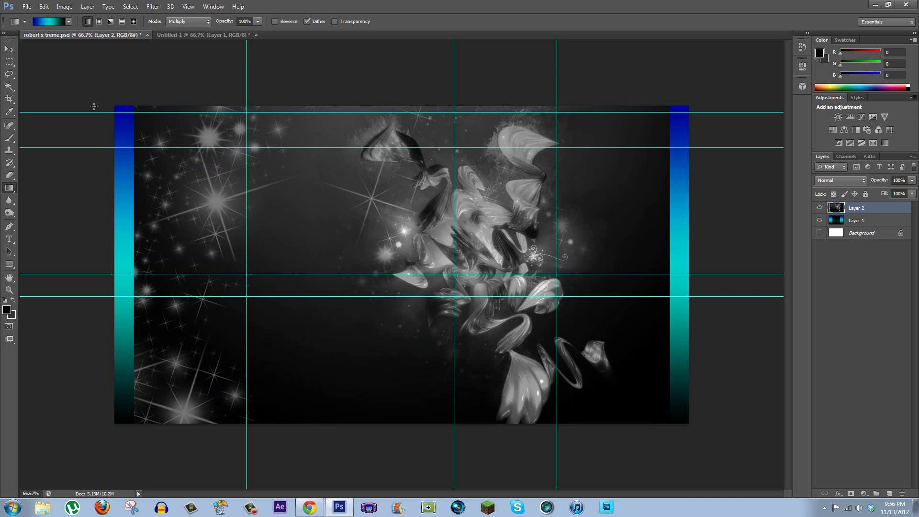
pyautogui.click(9, 49)
pyautogui.moveTo(195, 140); pyautogui.dragTo(174, 142)
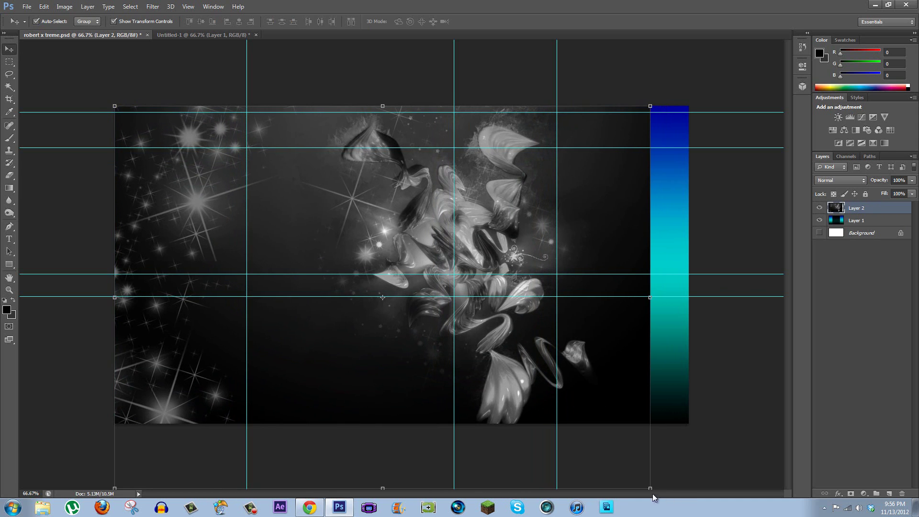
pyautogui.moveTo(650, 489); pyautogui.dragTo(845, 471)
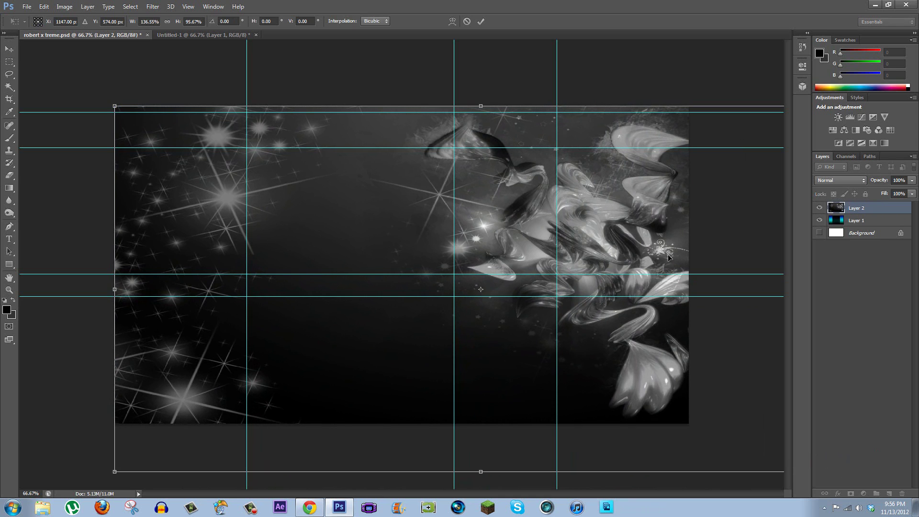
# - Try Overlay and Dissolve on the sparkle layer, commit its enlargement, and toggle its visibility
pyautogui.click(852, 181)
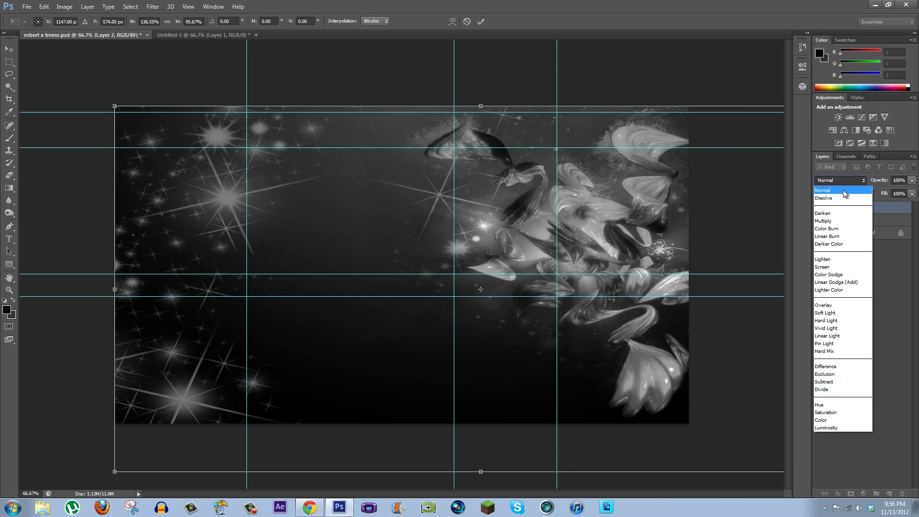
pyautogui.click(834, 307)
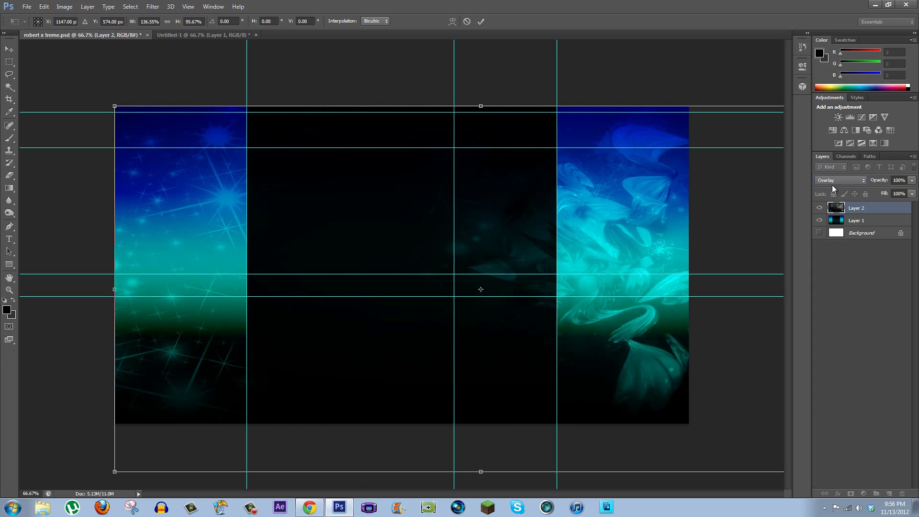
pyautogui.click(844, 180)
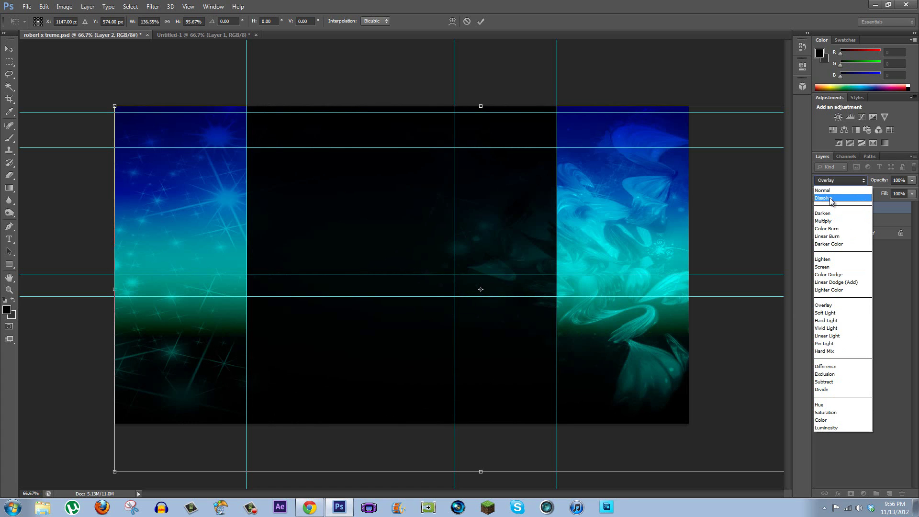
pyautogui.click(831, 198)
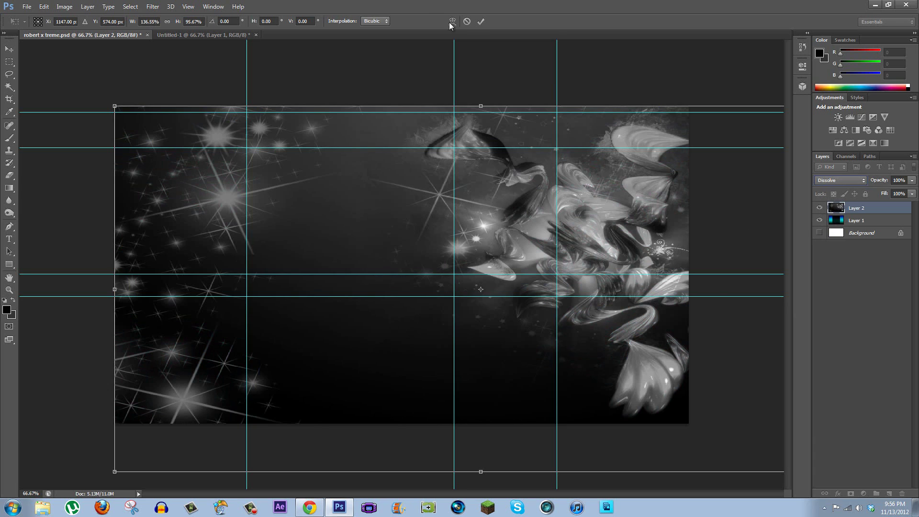
pyautogui.click(481, 21)
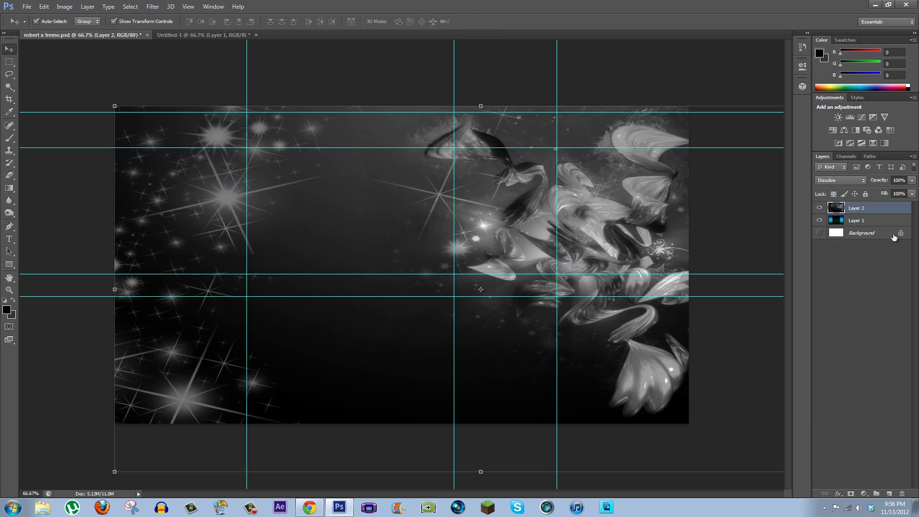
pyautogui.click(819, 208)
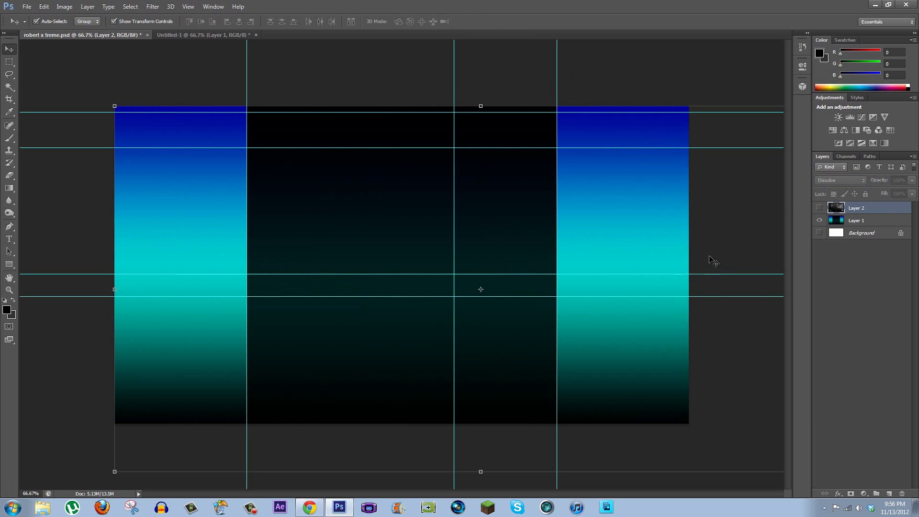
pyautogui.click(819, 209)
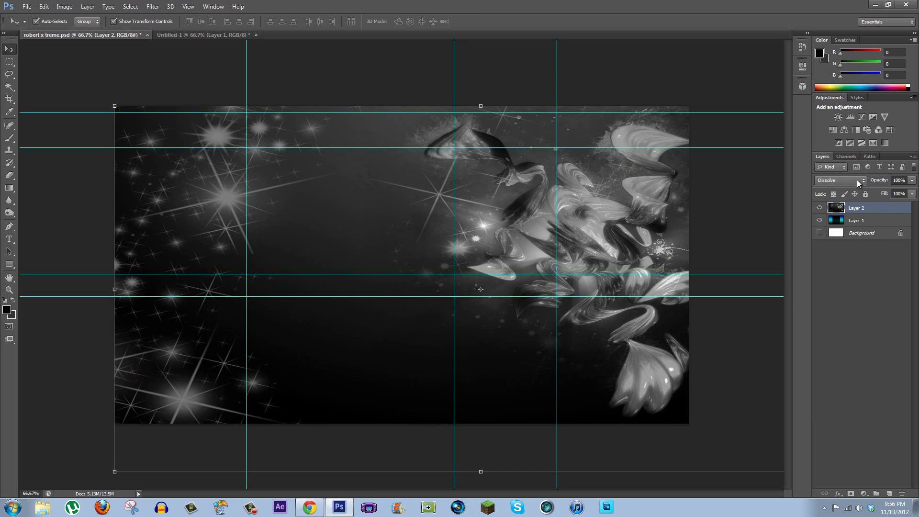
# - Step through the other blend modes and settle on Overlay for the sparkle layer
pyautogui.click(856, 180)
pyautogui.click(827, 196)
pyautogui.press('Down')
pyautogui.press('Down')
pyautogui.press('Down')
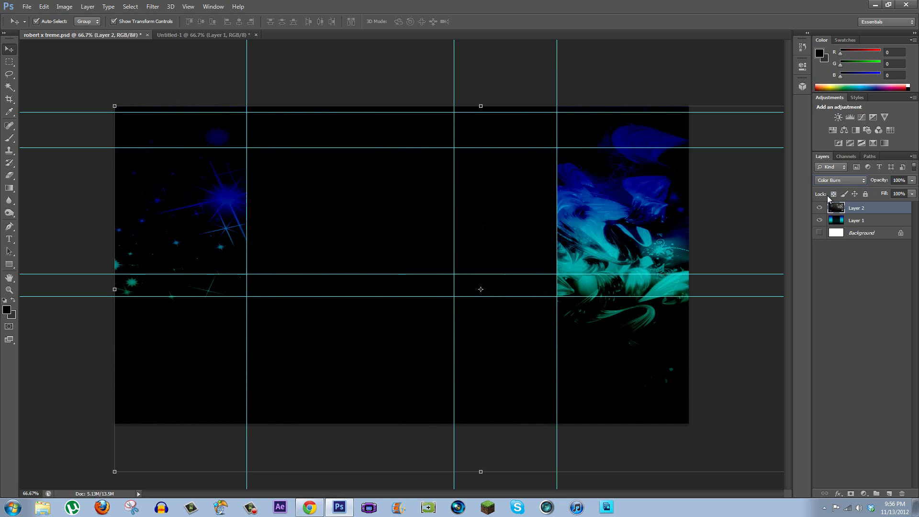
pyautogui.press('Down')
pyautogui.press('Down')
pyautogui.press('Down')
pyautogui.press('Down')
pyautogui.press('Down')
pyautogui.press('Down')
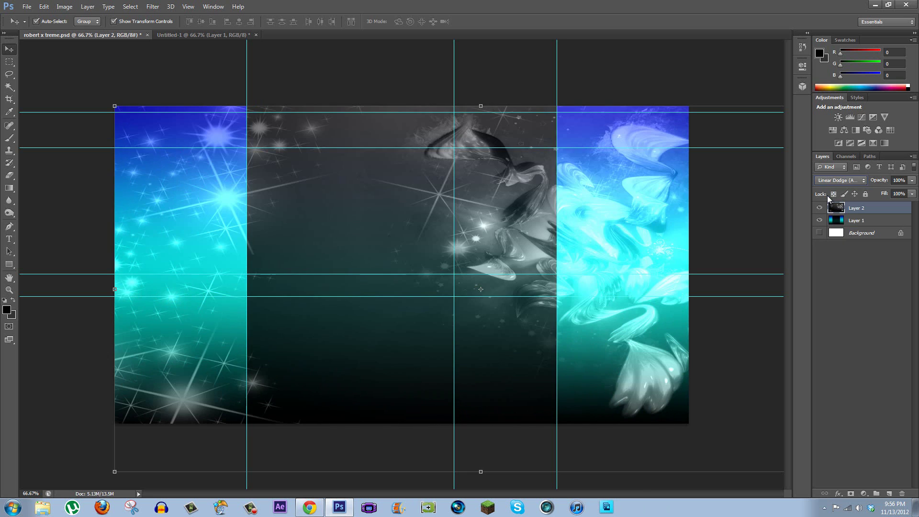
pyautogui.press('Down')
pyautogui.press('Down')
pyautogui.press('Down')
pyautogui.press('Down')
pyautogui.press('Down')
pyautogui.press('Down')
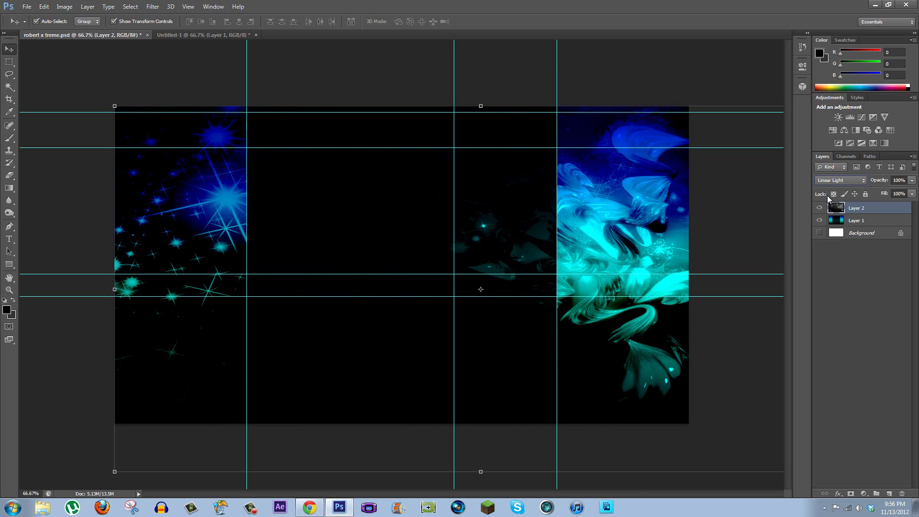
pyautogui.press('Down')
pyautogui.press('Down')
pyautogui.press('Down')
pyautogui.press('Down')
pyautogui.press('Down')
pyautogui.press('Down')
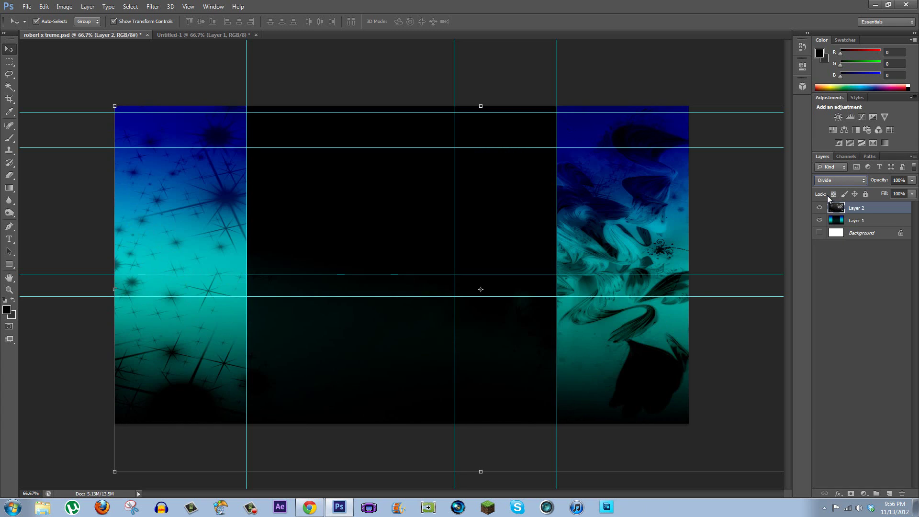
pyautogui.press('Up')
pyautogui.press('Up')
pyautogui.press('Up')
pyautogui.press('Up')
pyautogui.press('Up')
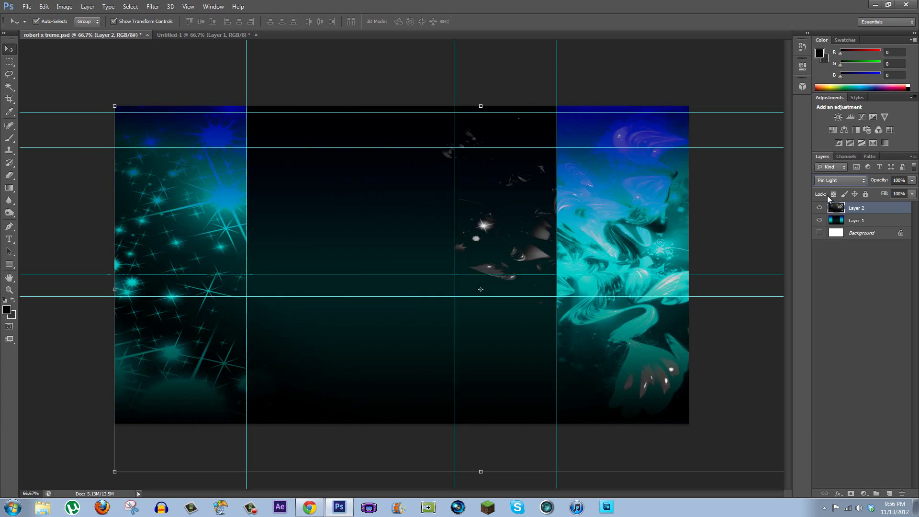
pyautogui.press('Up')
pyautogui.press('Up')
pyautogui.press('Up')
pyautogui.press('Up')
pyautogui.press('Up')
pyautogui.press('Up')
pyautogui.press('Up')
pyautogui.press('Up')
pyautogui.press('Up')
pyautogui.press('Up')
pyautogui.press('Up')
pyautogui.press('Up')
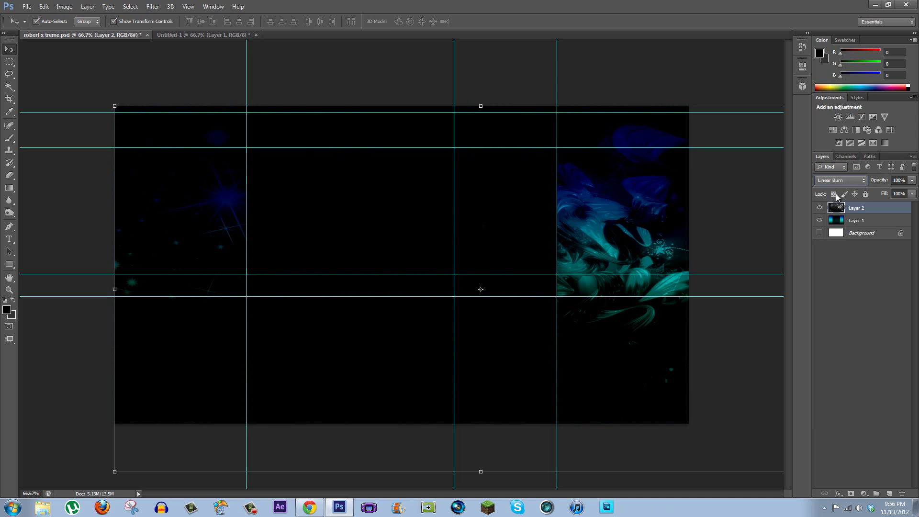
pyautogui.click(845, 180)
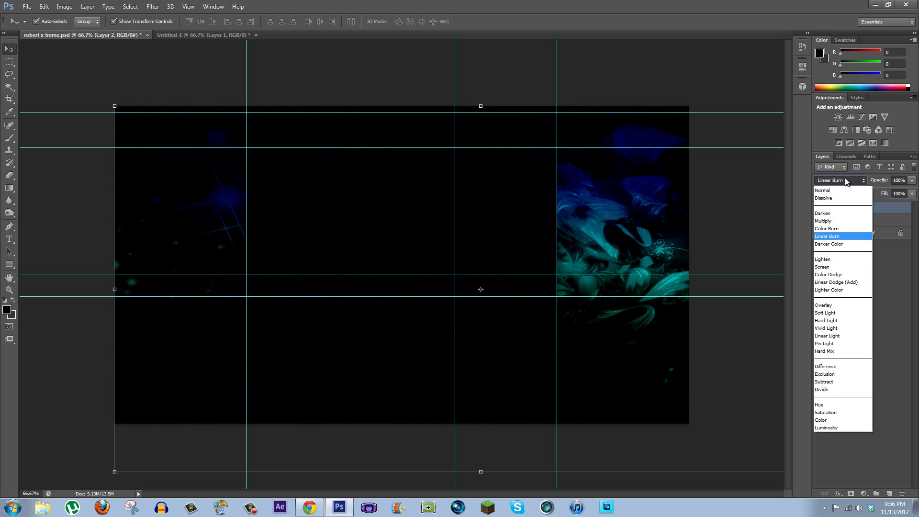
pyautogui.click(837, 309)
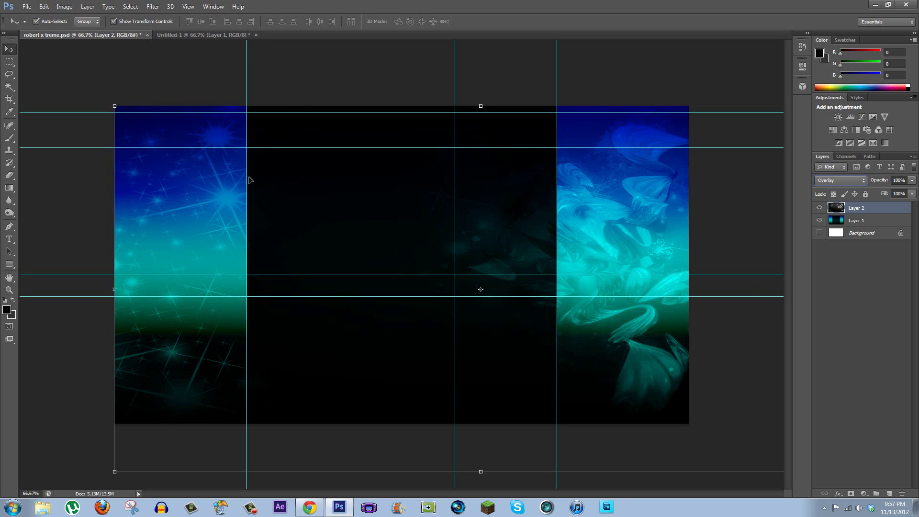
# - On cooltext.com in Chrome, choose the iText logo style and enter 'Robert x Treme' as the logo text
pyautogui.click(319, 509)
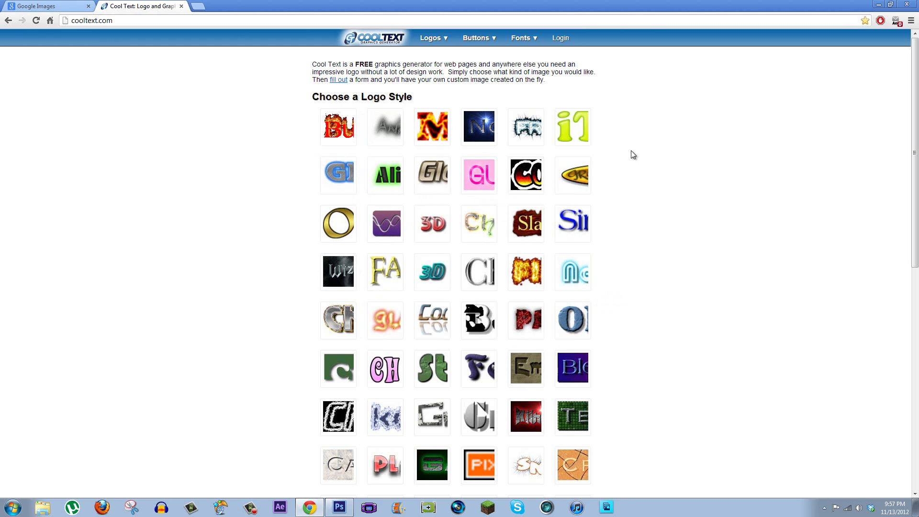
pyautogui.moveTo(327, 225)
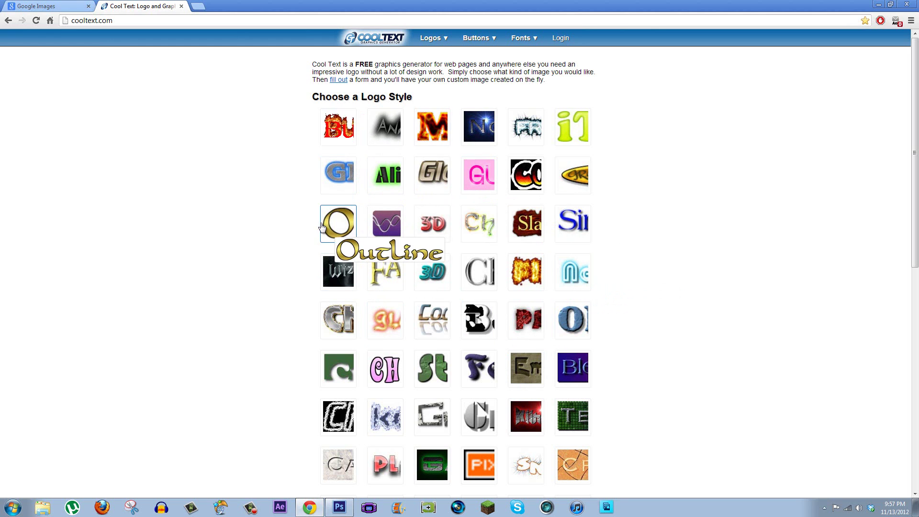
pyautogui.click(572, 127)
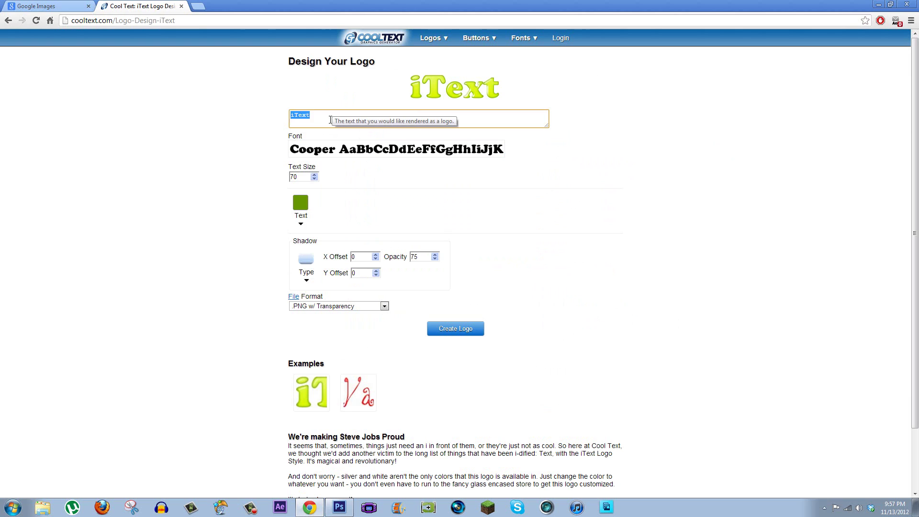
pyautogui.write('Robert x Treme')
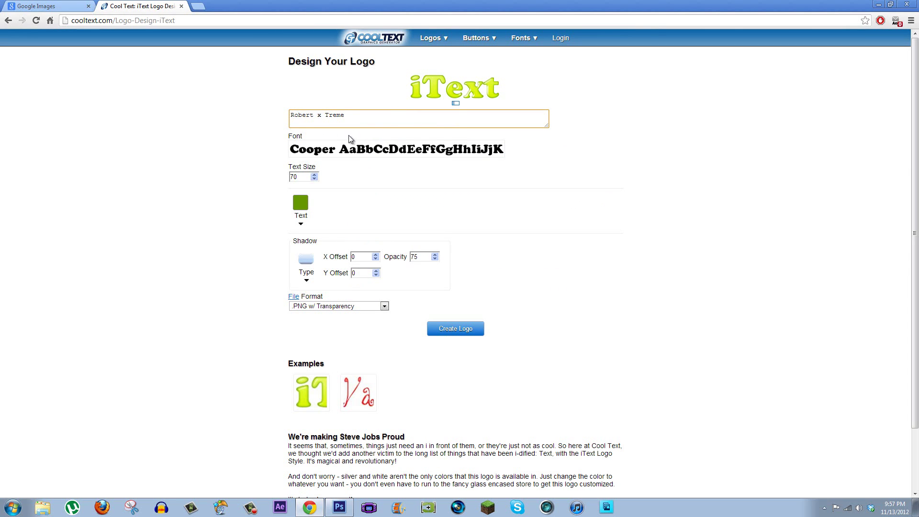
# - Set the logo text size to 120 and the text colour to a light grey
pyautogui.click(307, 178)
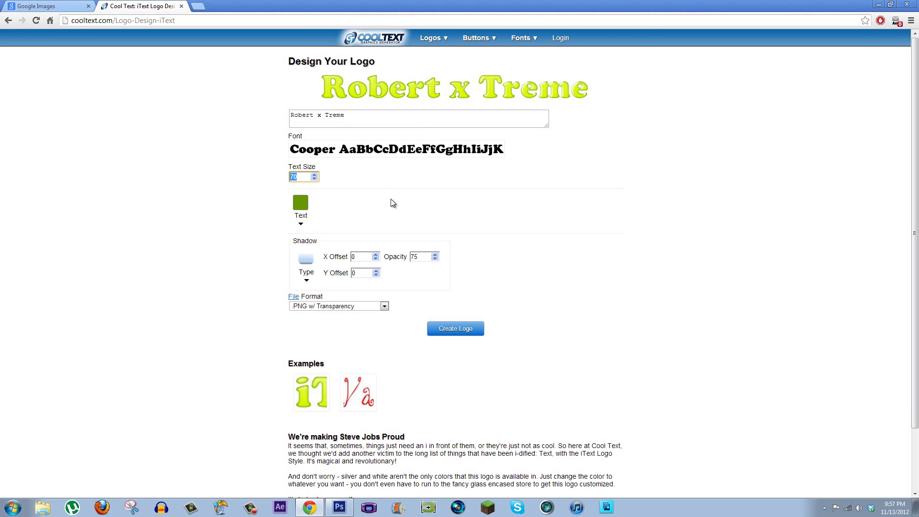
pyautogui.write('120')
pyautogui.click(214, 224)
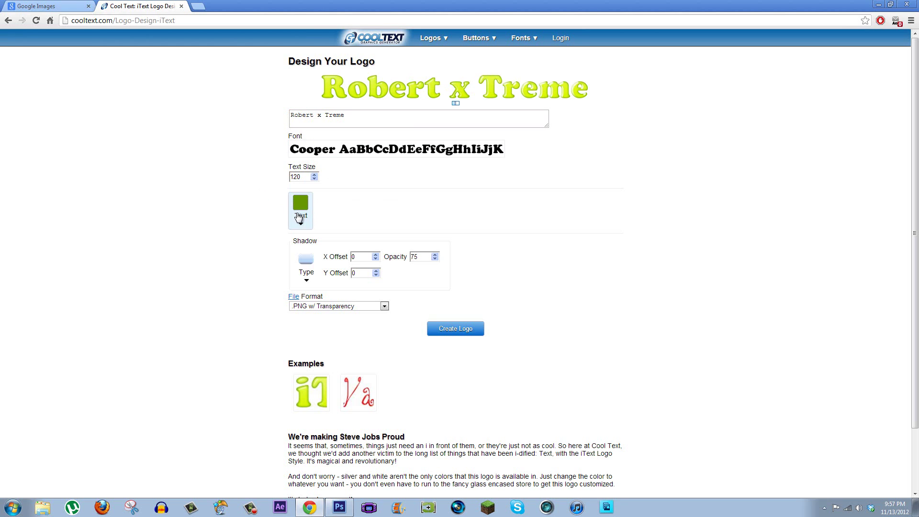
pyautogui.click(250, 231)
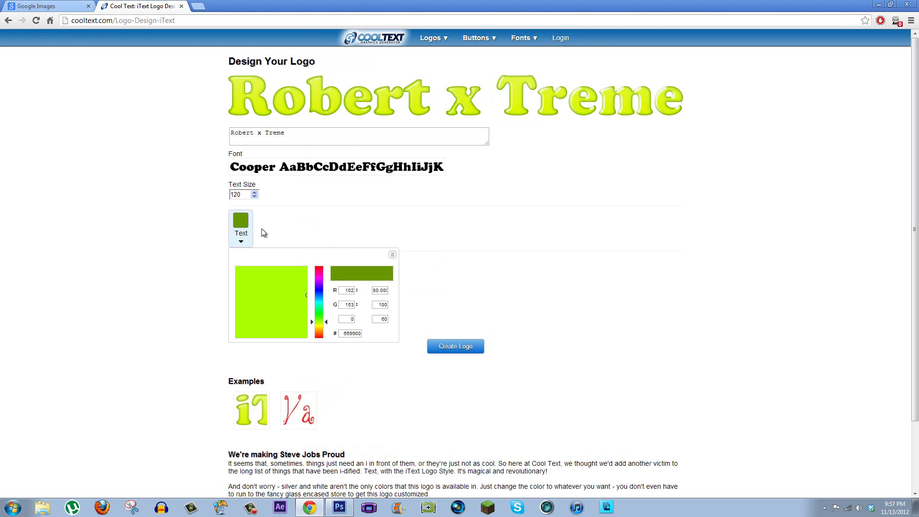
pyautogui.click(246, 272)
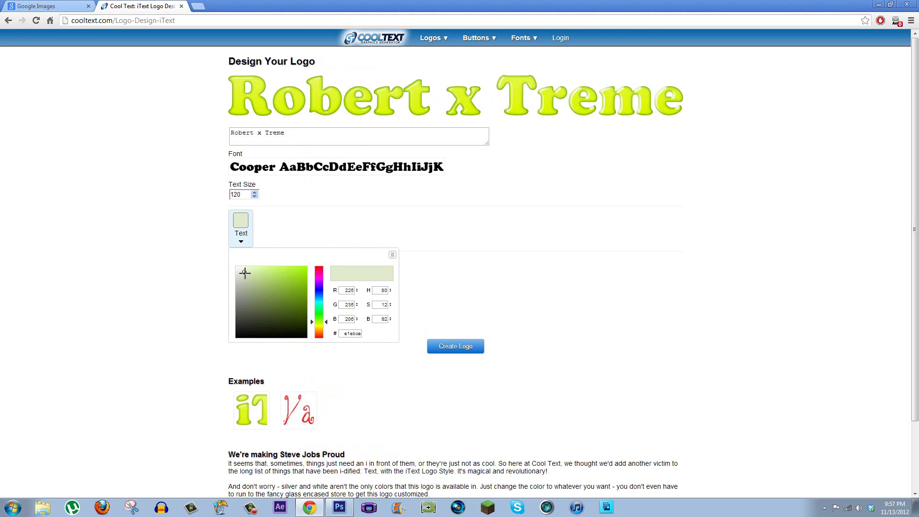
pyautogui.click(238, 270)
pyautogui.moveTo(238, 269)
pyautogui.mouseDown()
pyautogui.moveTo(240, 325)
pyautogui.moveTo(243, 300)
pyautogui.mouseUp()
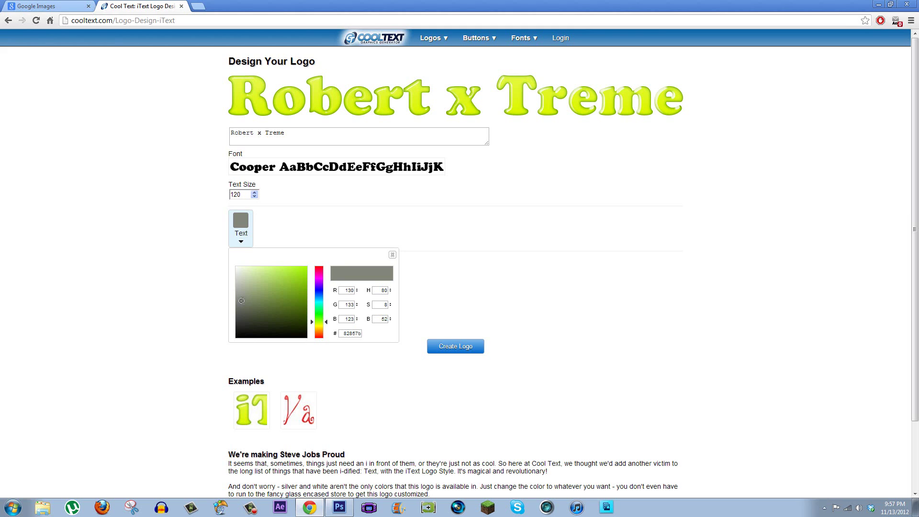
pyautogui.moveTo(241, 300); pyautogui.dragTo(242, 297)
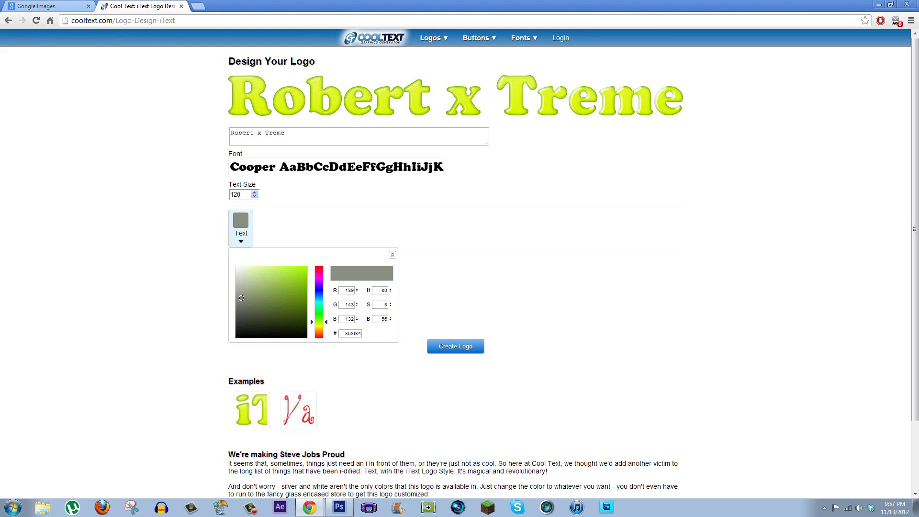
pyautogui.click(186, 284)
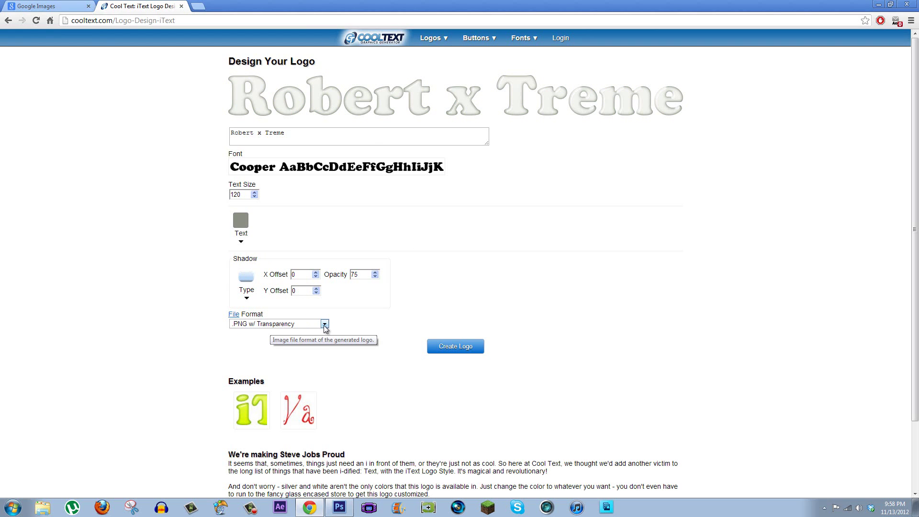
# - Generate the logo, copy the rendered image, and return to Photoshop
pyautogui.click(456, 353)
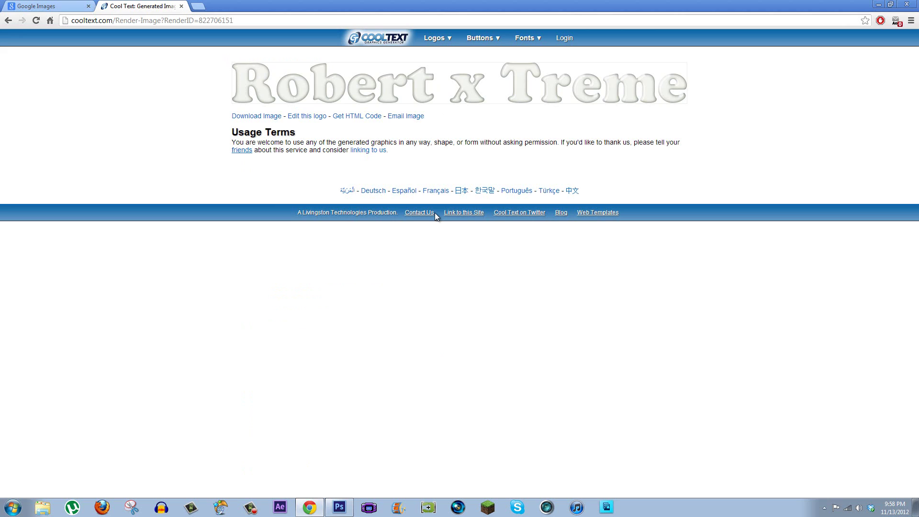
pyautogui.rightClick(425, 92)
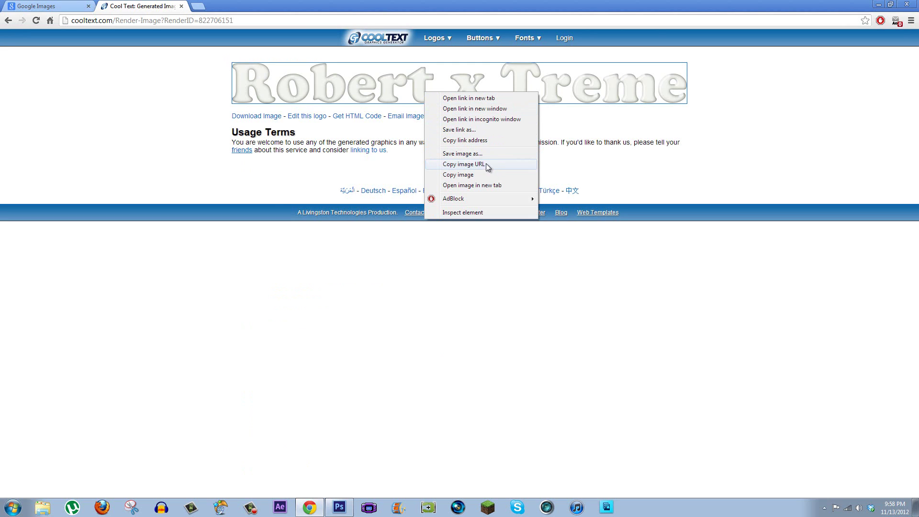
pyautogui.click(470, 175)
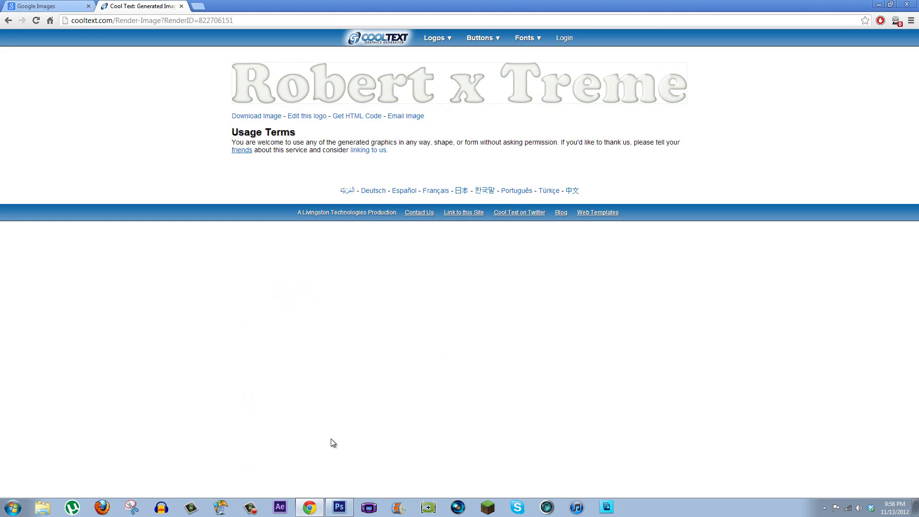
pyautogui.click(339, 507)
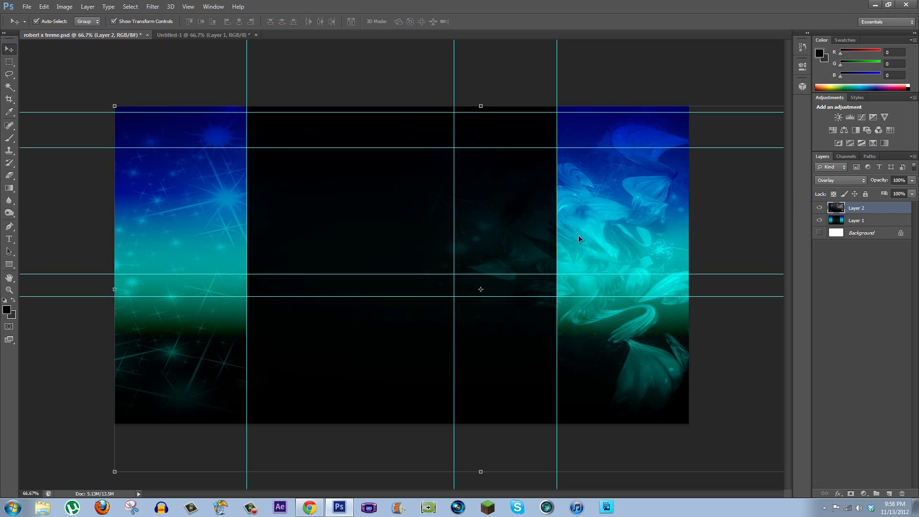
# - Create a new 950x85 transparent document from the clipboard and paste the logo into it
pyautogui.click(29, 8)
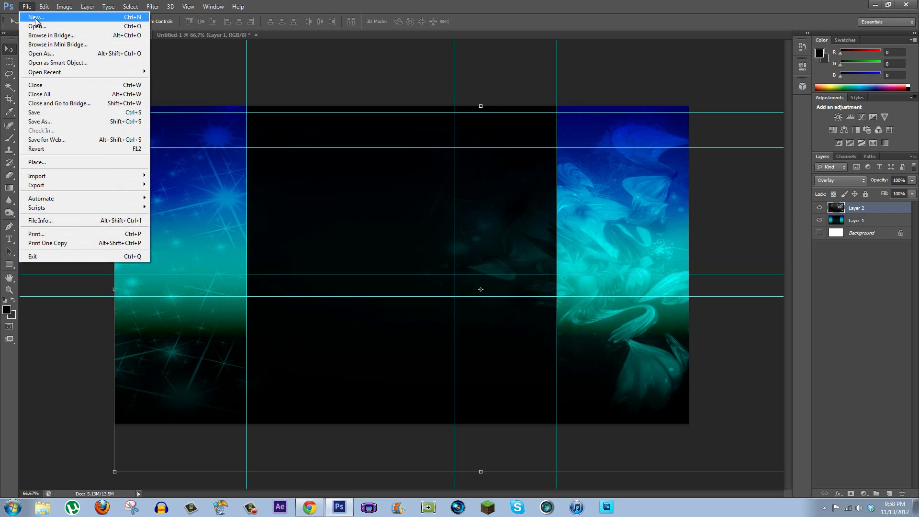
pyautogui.click(35, 18)
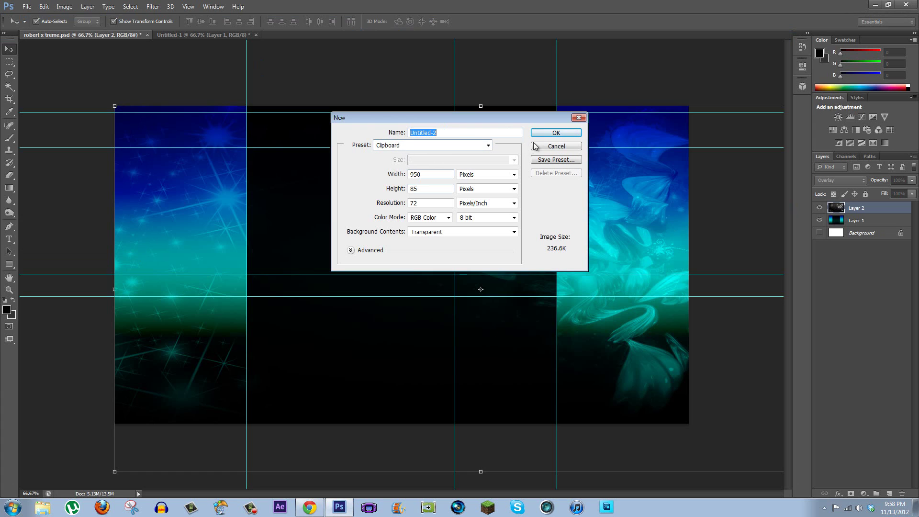
pyautogui.click(556, 133)
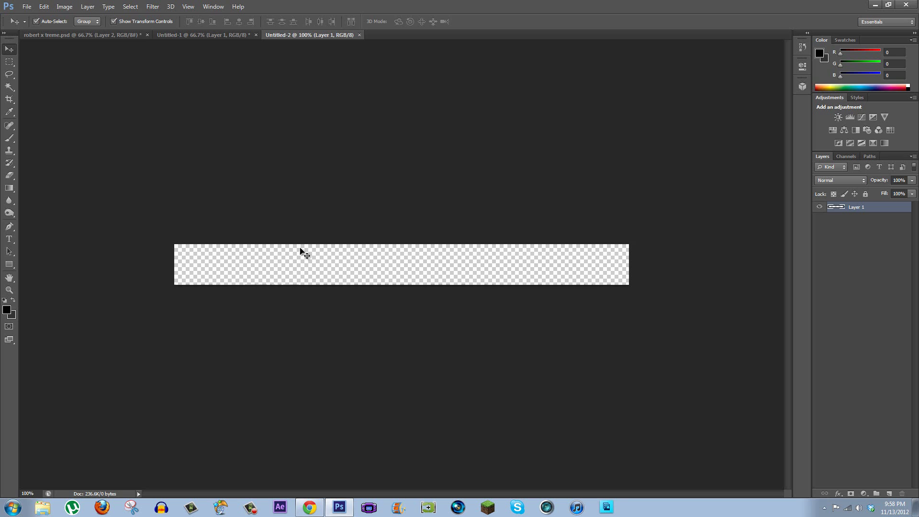
pyautogui.hotkey('ctrl', 'v')
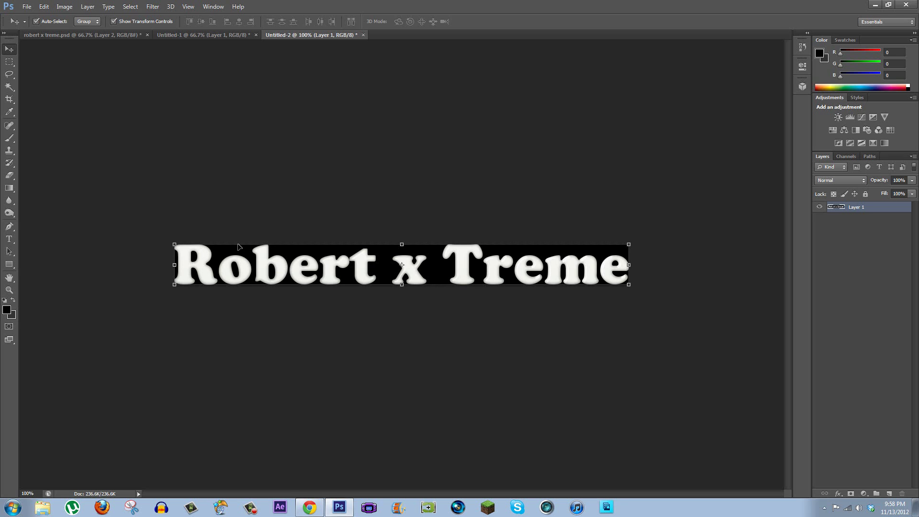
# - Magic-wand select the black background with Similar, delete it, and reselect the empty area around the text
pyautogui.click(9, 87)
pyautogui.click(359, 264)
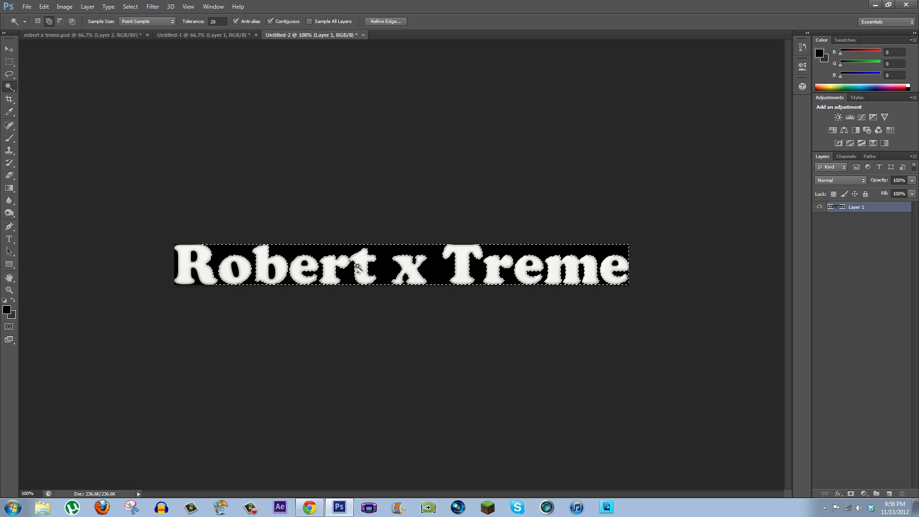
pyautogui.click(131, 6)
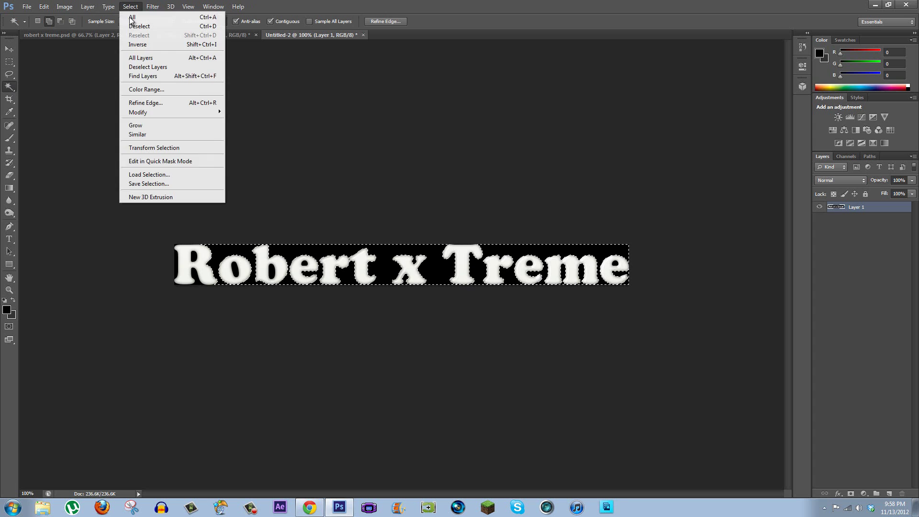
pyautogui.click(151, 136)
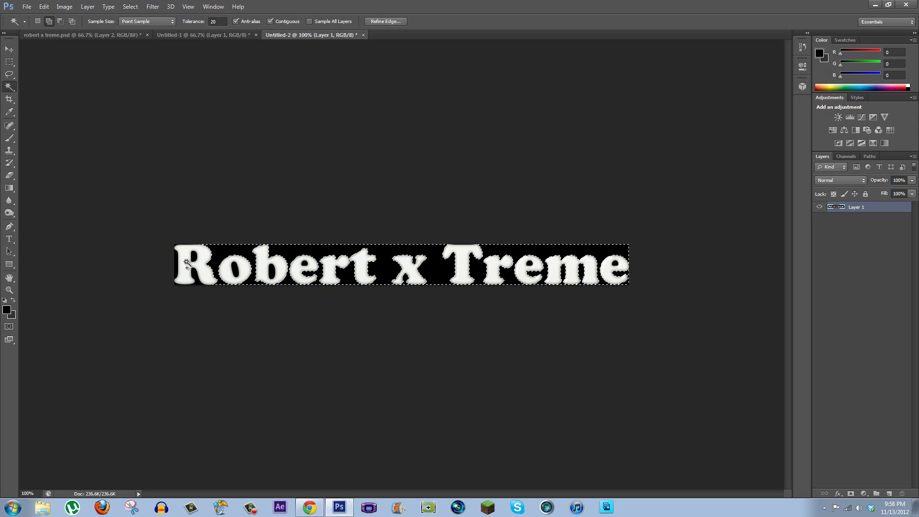
pyautogui.click(129, 7)
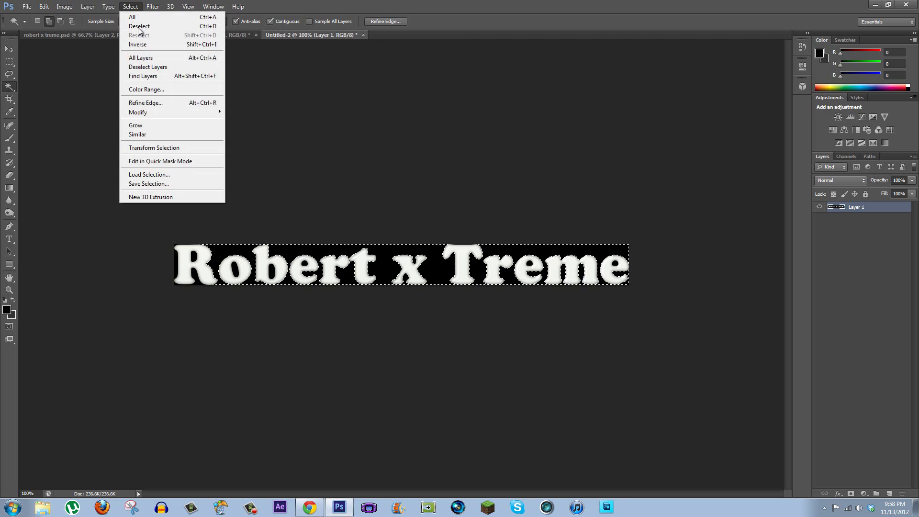
pyautogui.click(146, 136)
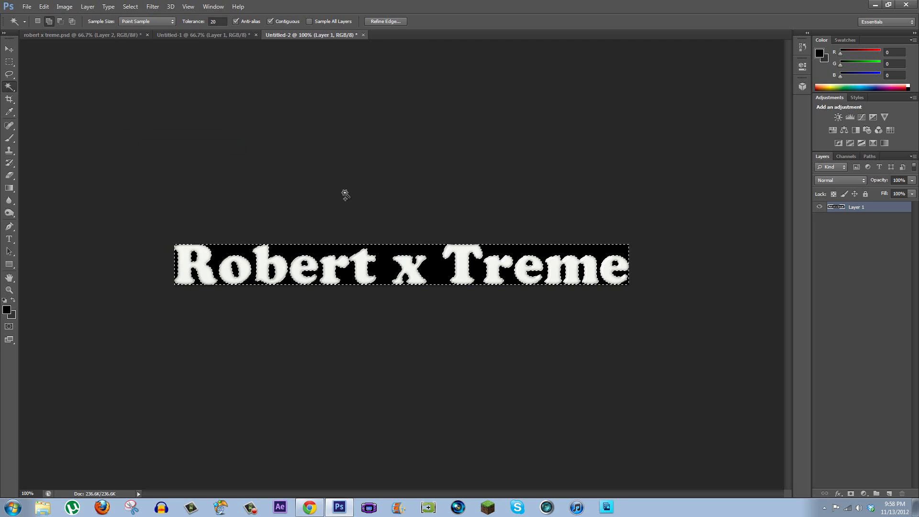
pyautogui.press('Delete')
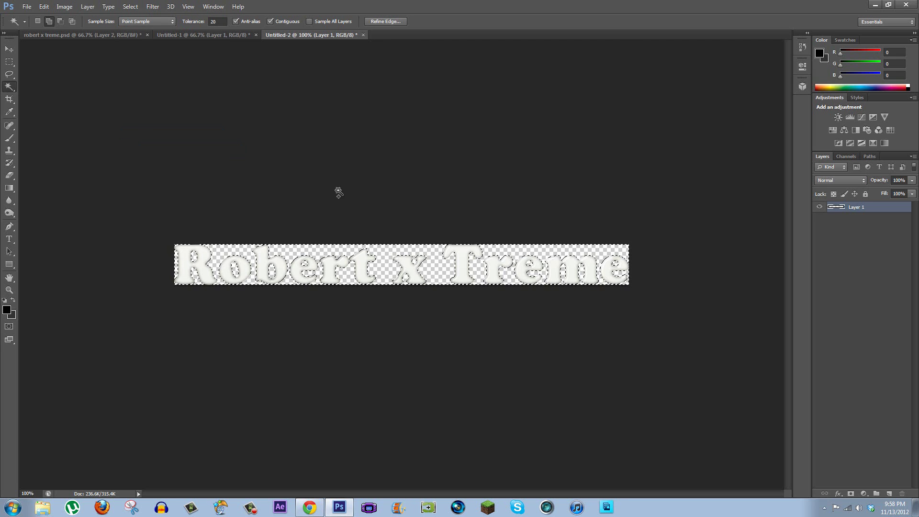
pyautogui.click(337, 180)
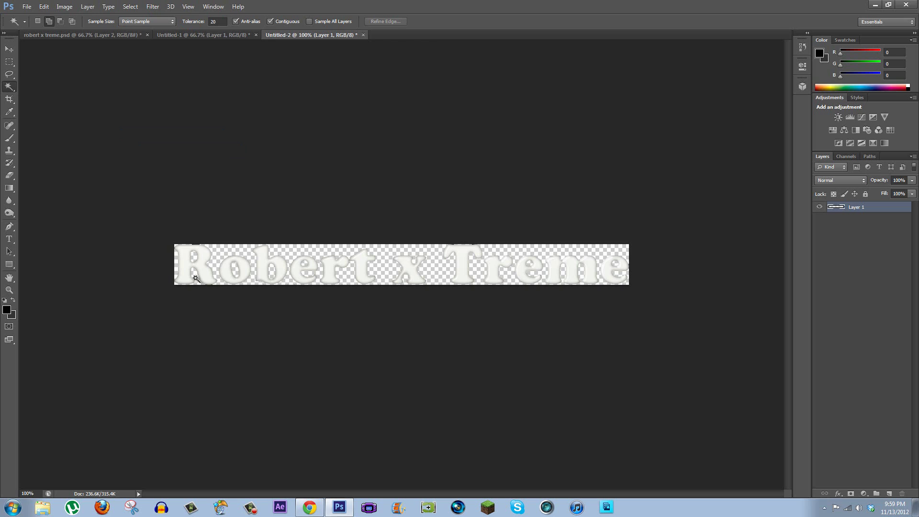
pyautogui.click(190, 250)
# - Paste the Robert x Treme text into the banner, rotate it vertical and set it against the left guide
pyautogui.click(74, 35)
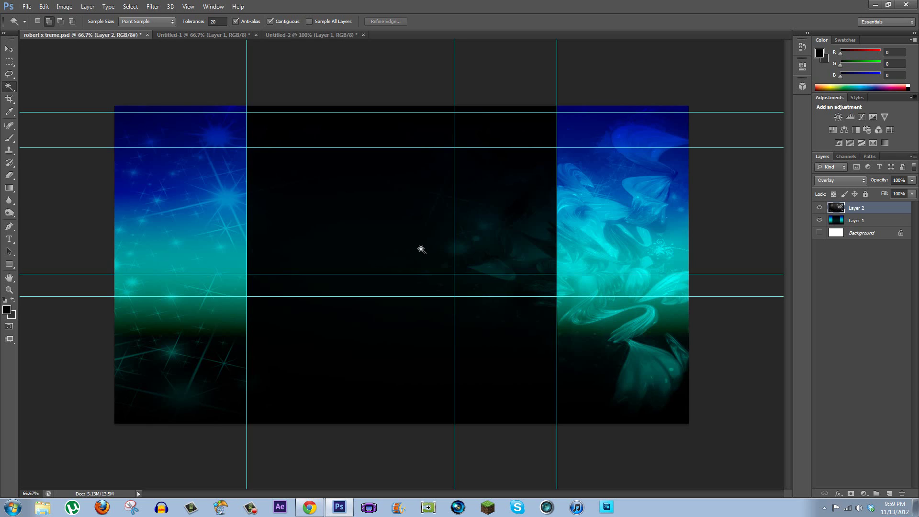
pyautogui.hotkey('ctrl', 'v')
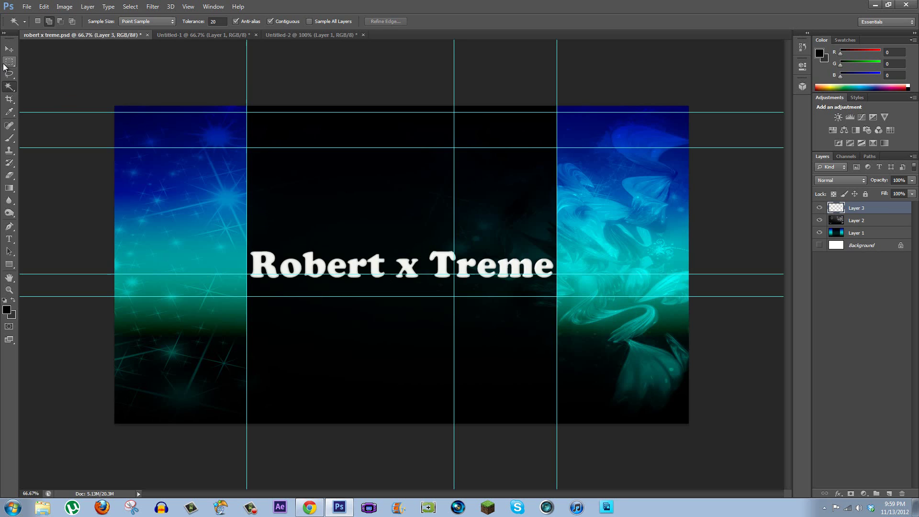
pyautogui.click(9, 49)
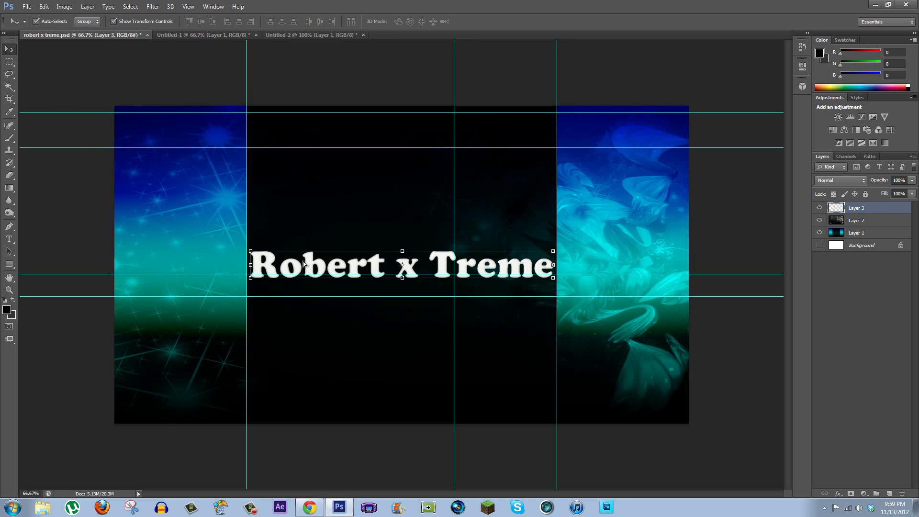
pyautogui.moveTo(311, 267); pyautogui.dragTo(213, 244)
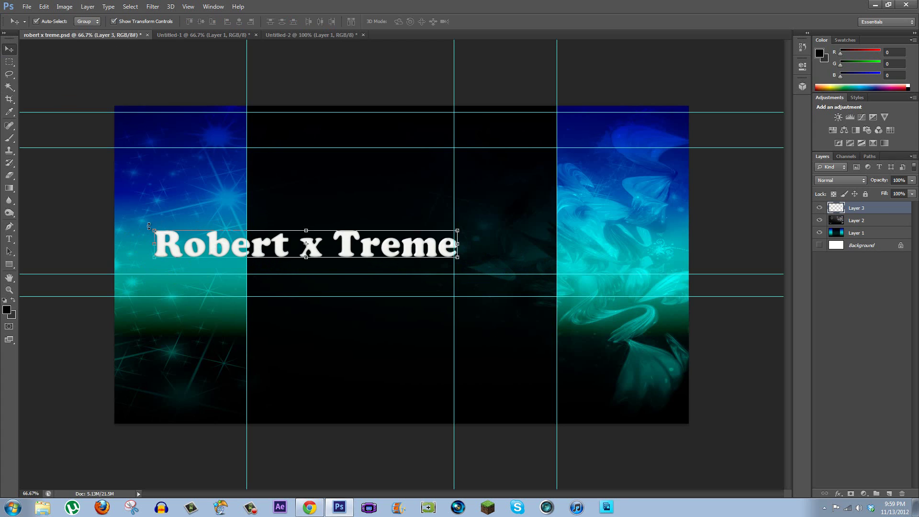
pyautogui.moveTo(148, 226); pyautogui.dragTo(295, 347)
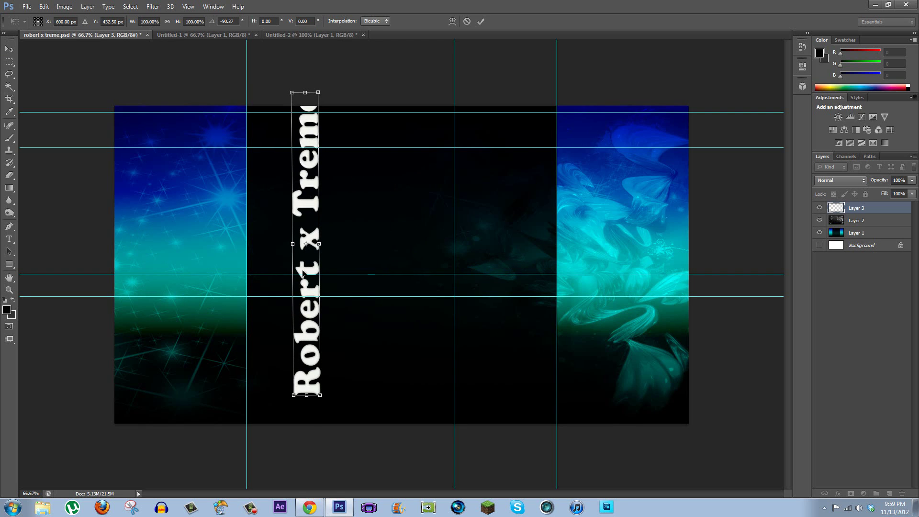
pyautogui.moveTo(303, 273); pyautogui.dragTo(225, 293)
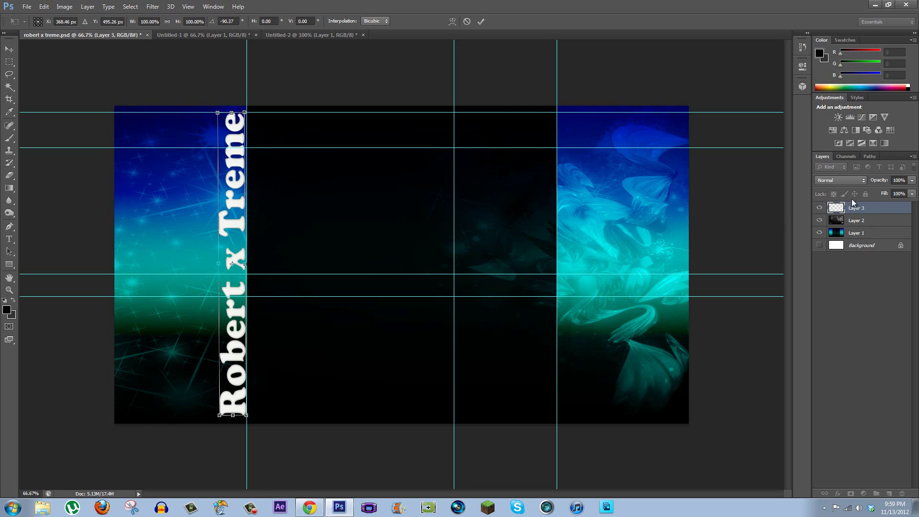
pyautogui.click(861, 180)
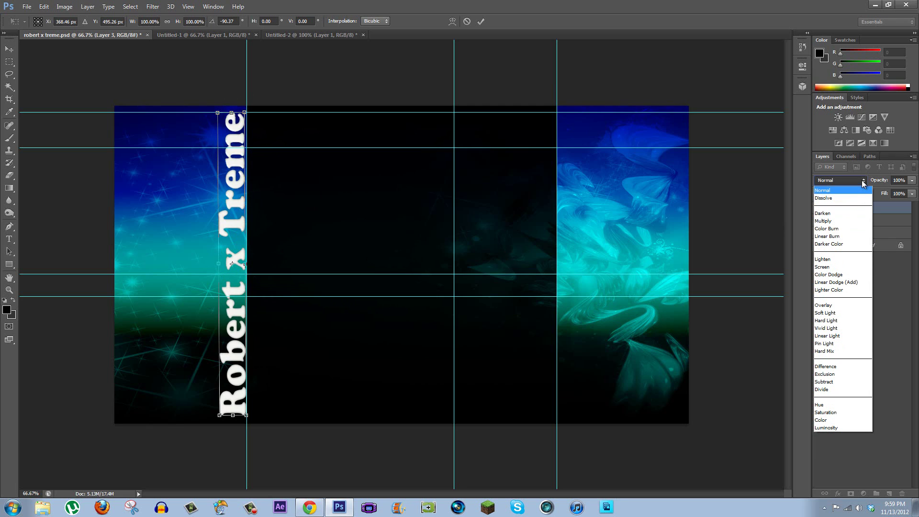
pyautogui.click(831, 229)
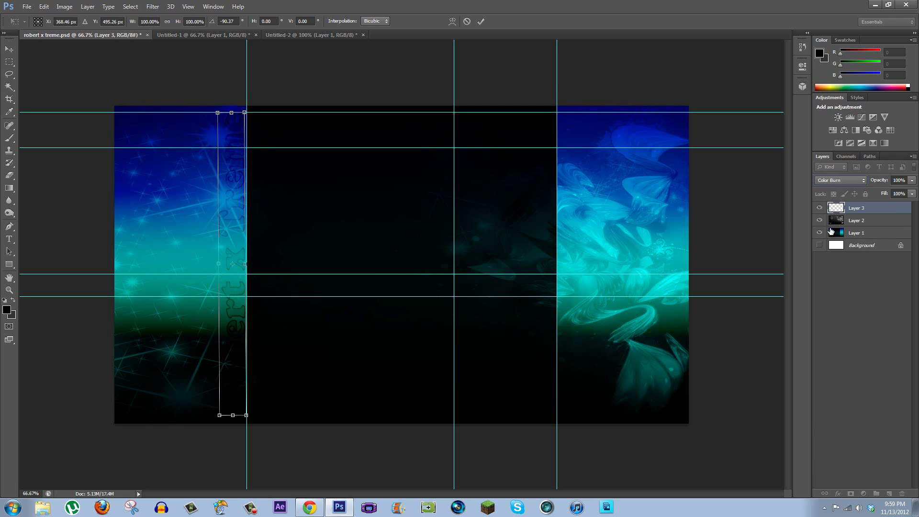
pyautogui.click(839, 181)
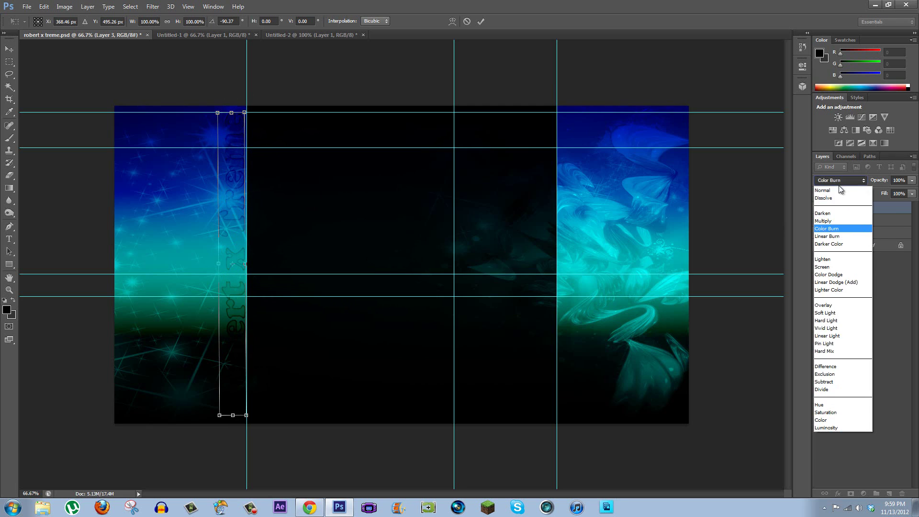
pyautogui.click(834, 275)
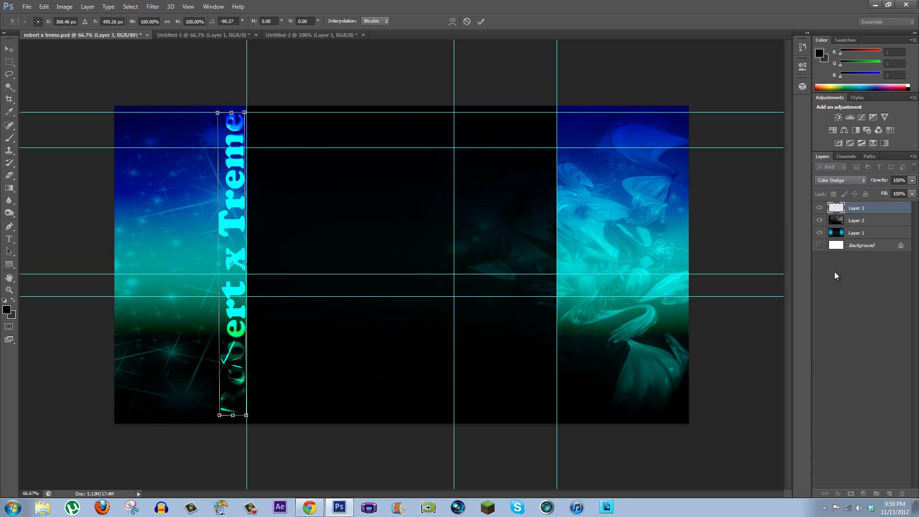
pyautogui.press('Down')
pyautogui.press('Down')
pyautogui.press('Down')
pyautogui.press('Down')
pyautogui.press('Down')
pyautogui.press('Down')
pyautogui.press('Down')
pyautogui.press('Down')
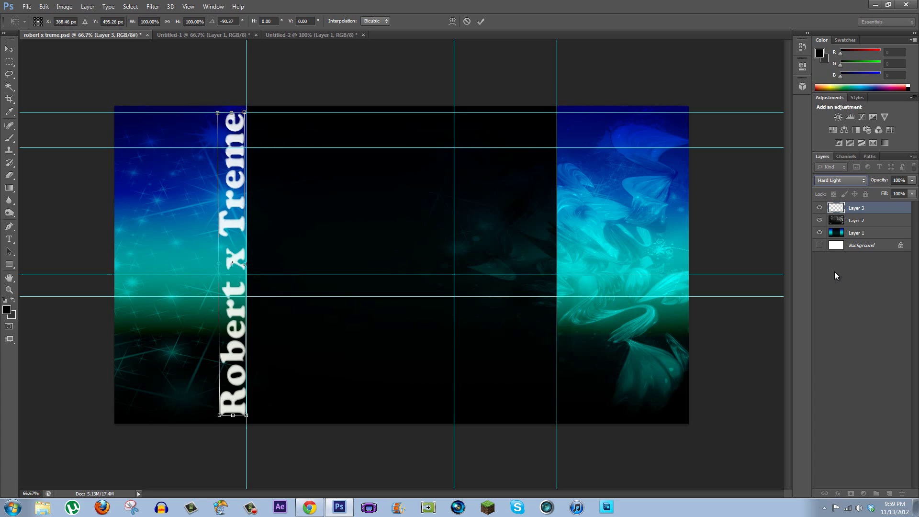
pyautogui.press('Down')
pyautogui.press('Down')
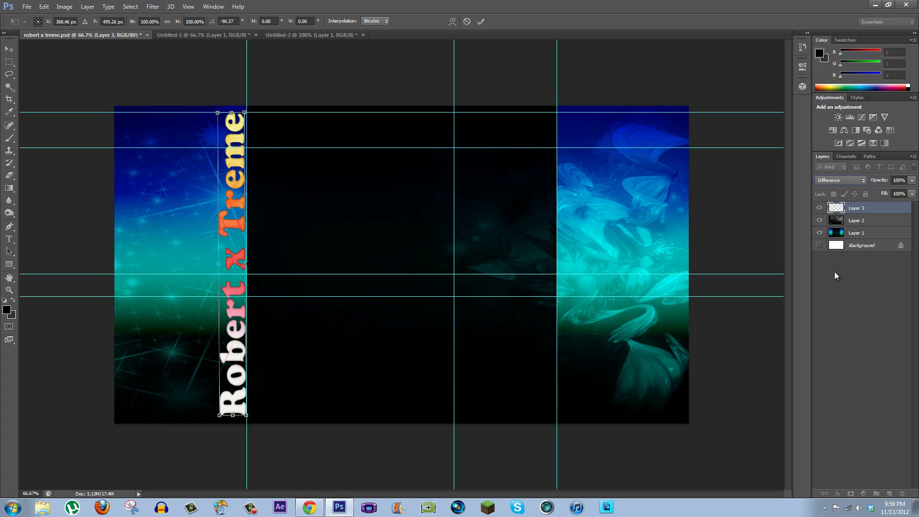
pyautogui.press('Down')
pyautogui.press('Down')
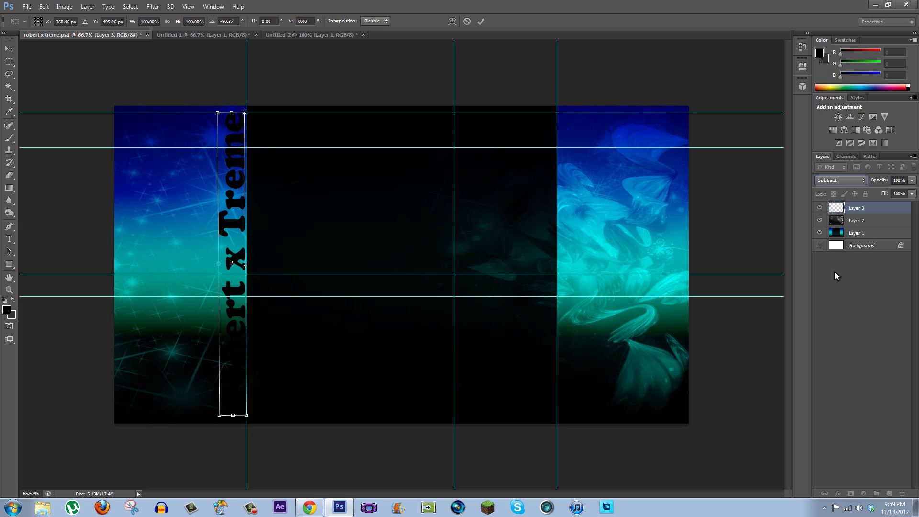
pyautogui.press('Down')
pyautogui.press('Down')
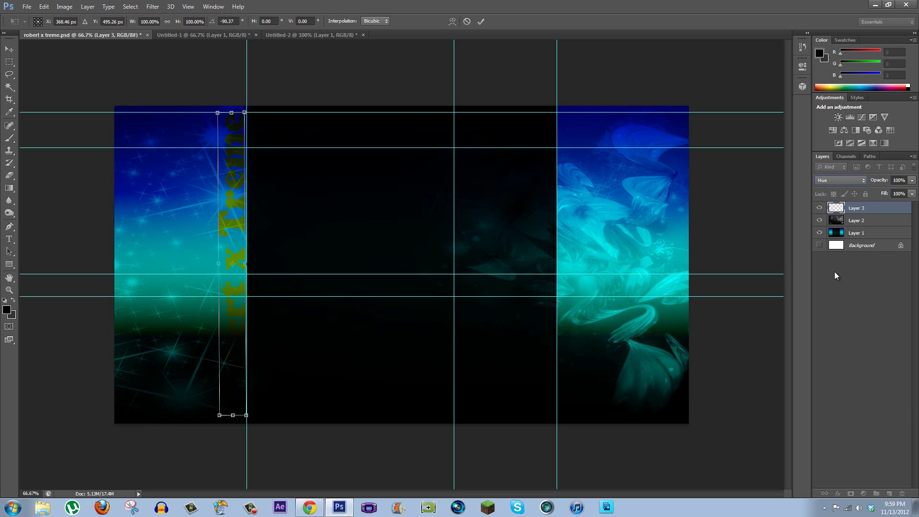
pyautogui.press('Down')
pyautogui.press('Down')
pyautogui.press('Down')
pyautogui.press('Home')
pyautogui.press('Down')
pyautogui.press('Down')
pyautogui.press('Home')
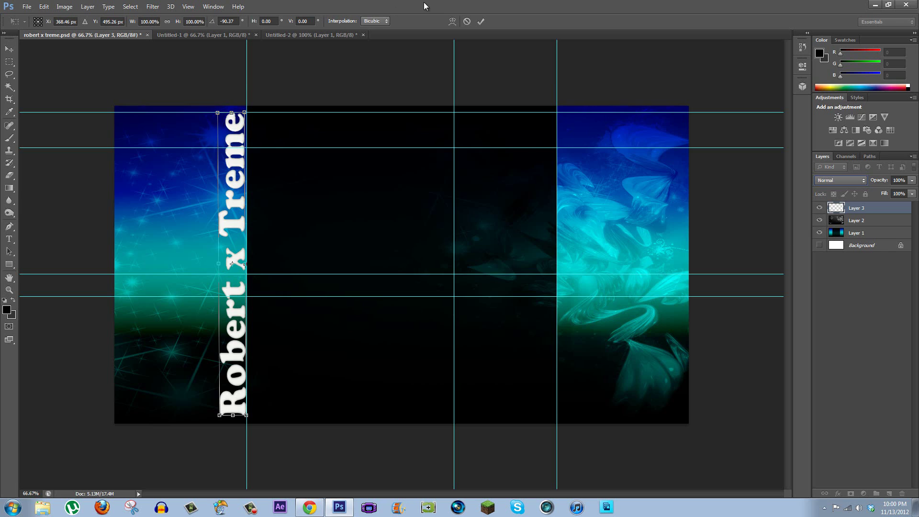
# - Commit the rotation and position of the vertical Robert x Treme text
pyautogui.click(481, 21)
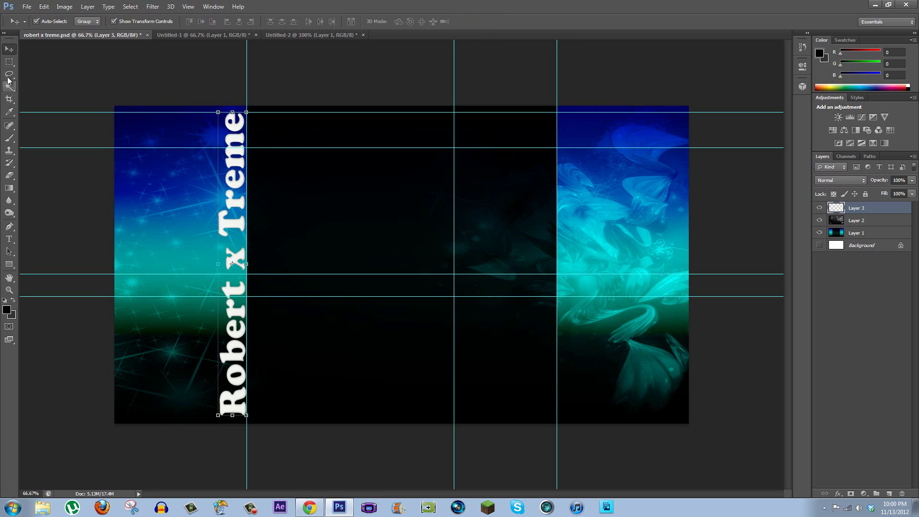
pyautogui.click(9, 62)
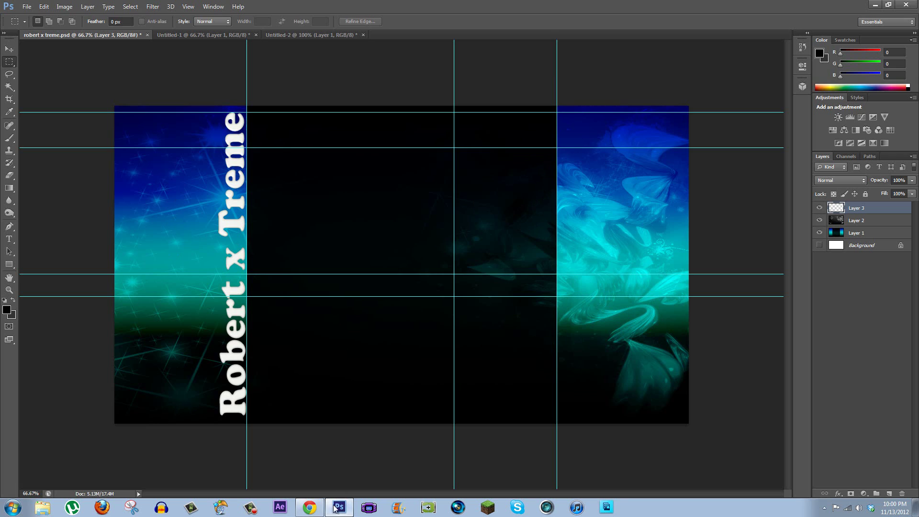
# - Search Google Images for 'minecraft block'
pyautogui.click(309, 507)
pyautogui.click(67, 9)
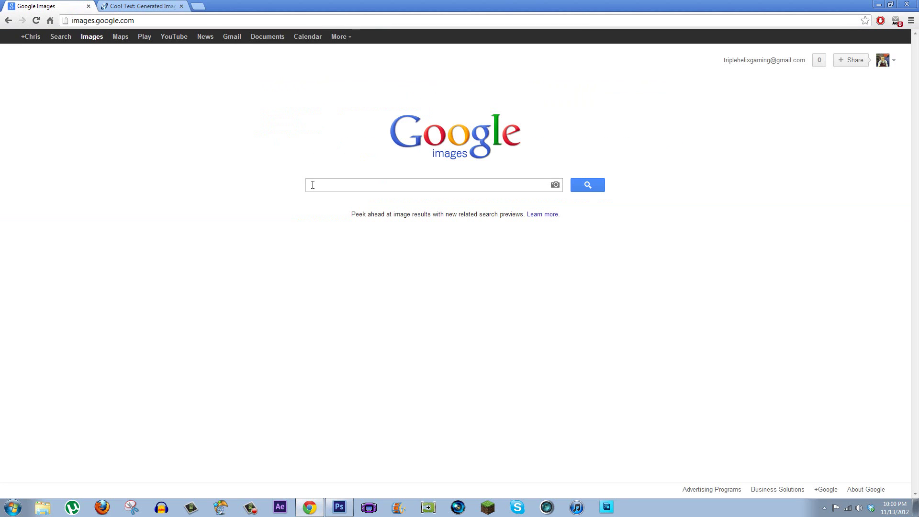
pyautogui.write('minecraft block')
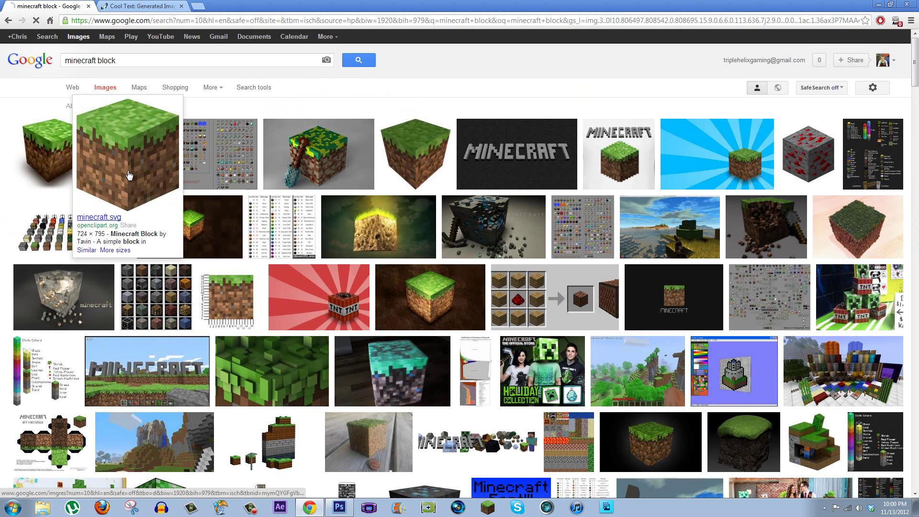
# - Open a grass-block result at full size and copy the image
pyautogui.click(133, 179)
pyautogui.click(820, 87)
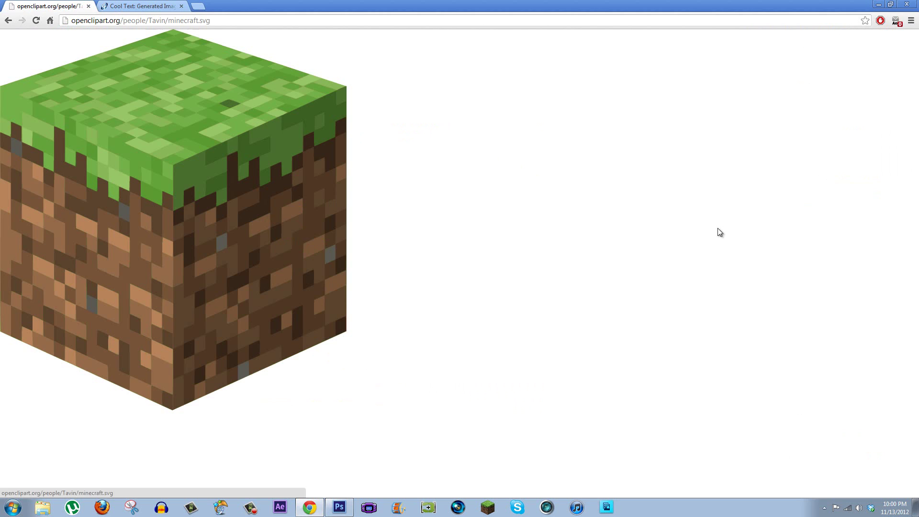
pyautogui.click(9, 21)
pyautogui.click(8, 21)
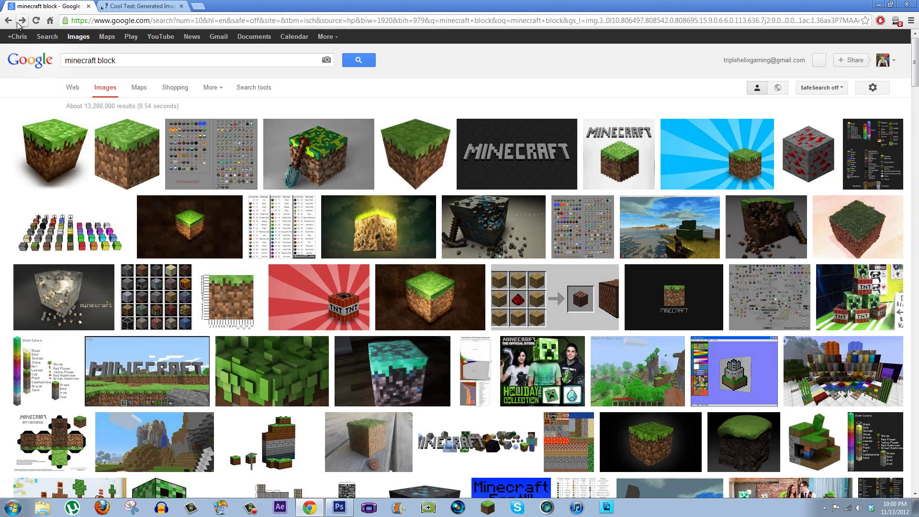
pyautogui.moveTo(60, 148)
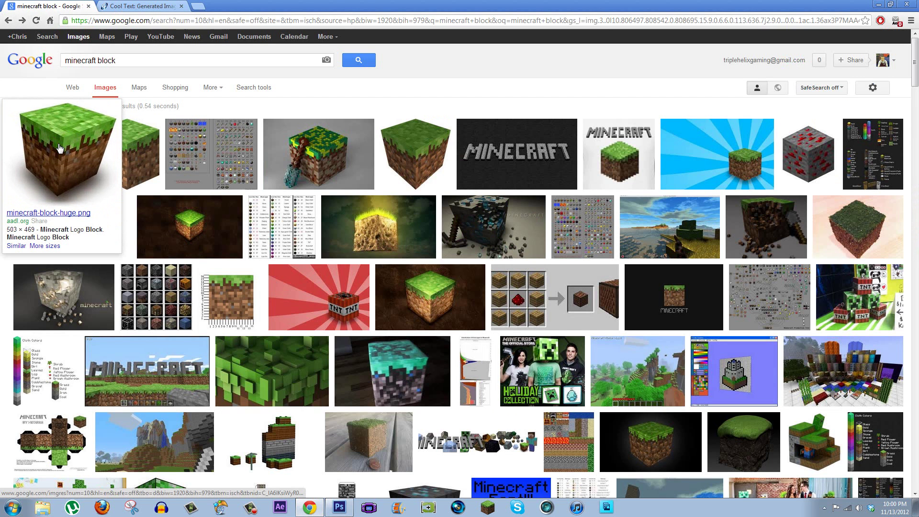
pyautogui.click(60, 148)
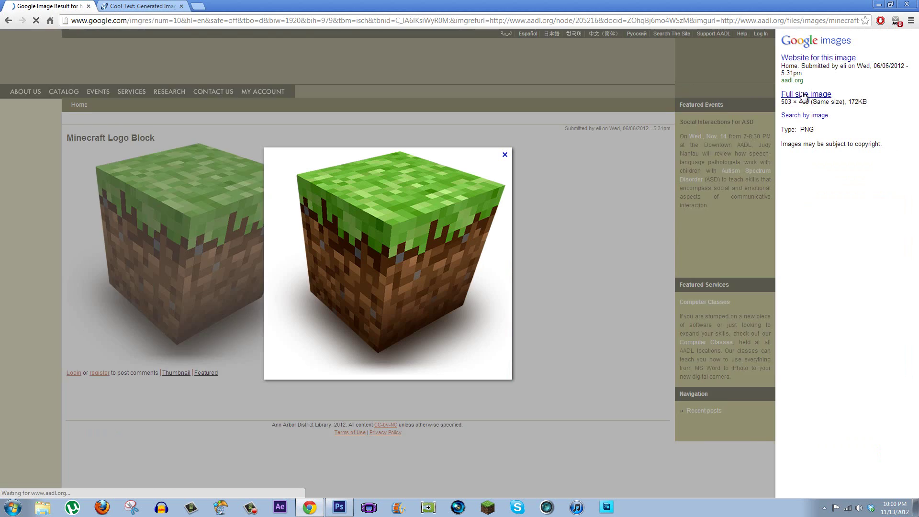
pyautogui.click(805, 95)
pyautogui.rightClick(132, 133)
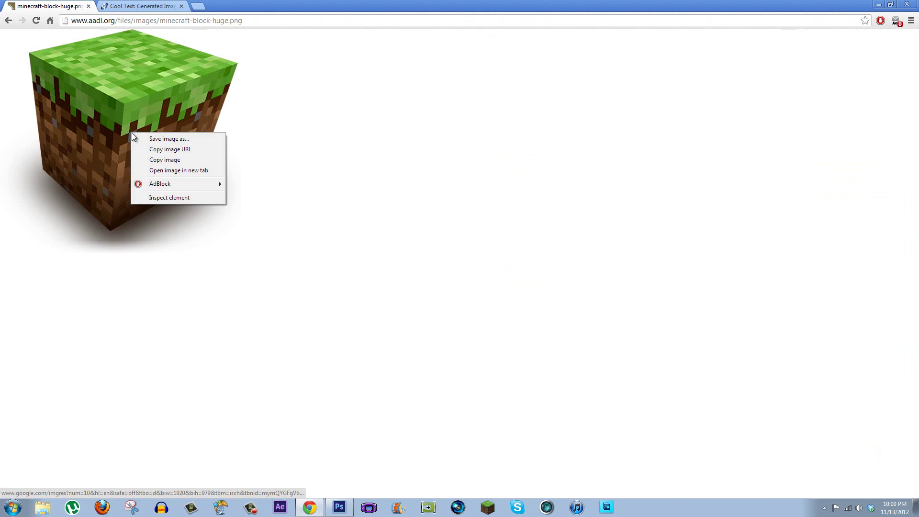
pyautogui.click(179, 160)
# - Create a new 503x469 clipboard-sized document, Untitled-3, and bring it to the front
pyautogui.click(338, 509)
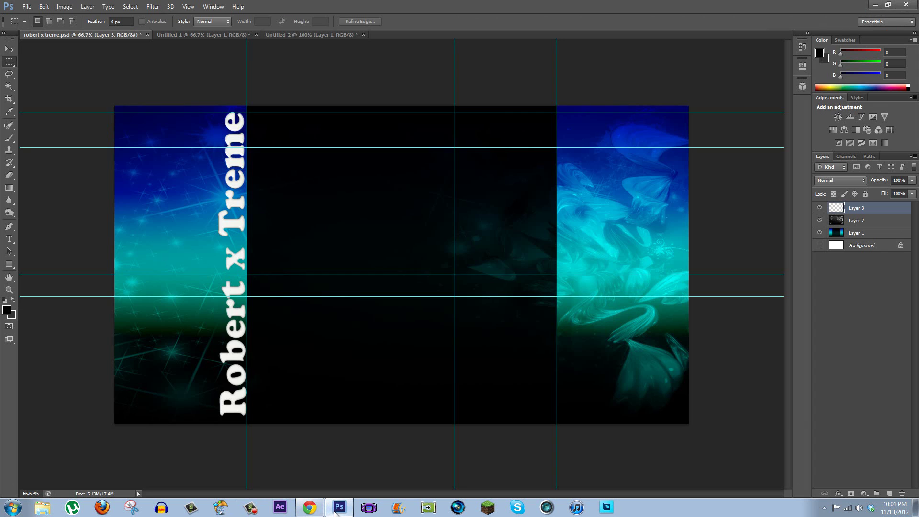
pyautogui.click(26, 6)
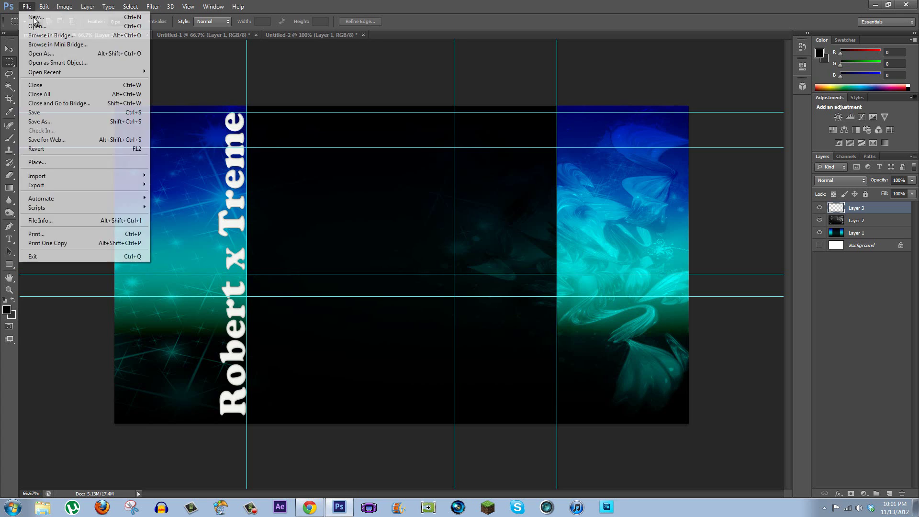
pyautogui.click(34, 16)
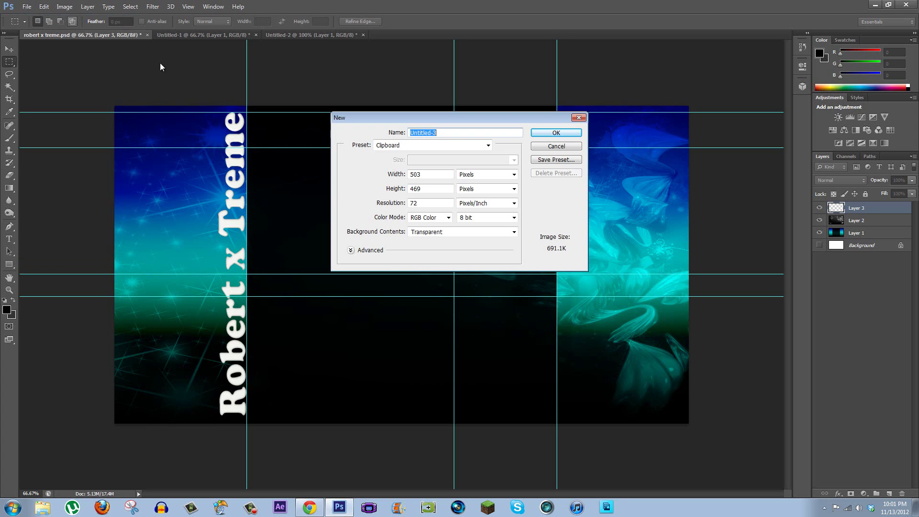
pyautogui.click(556, 134)
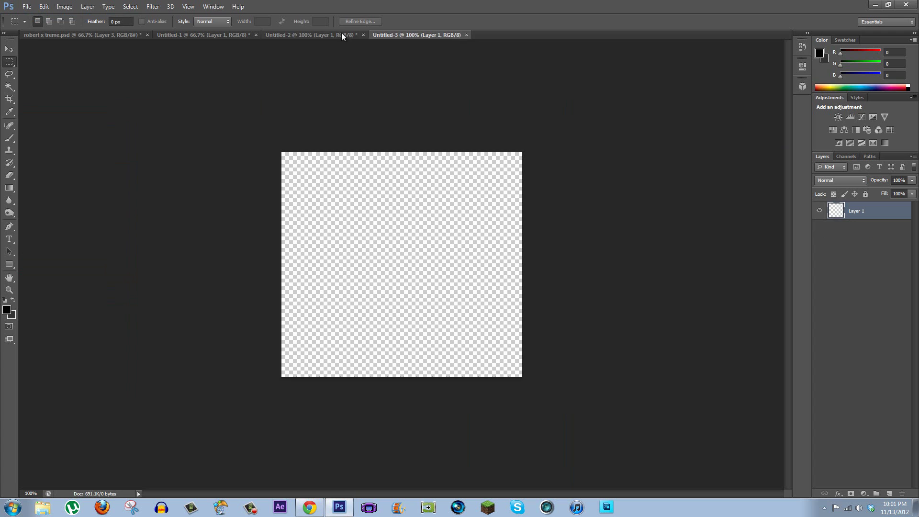
pyautogui.click(342, 35)
pyautogui.click(221, 34)
pyautogui.click(289, 35)
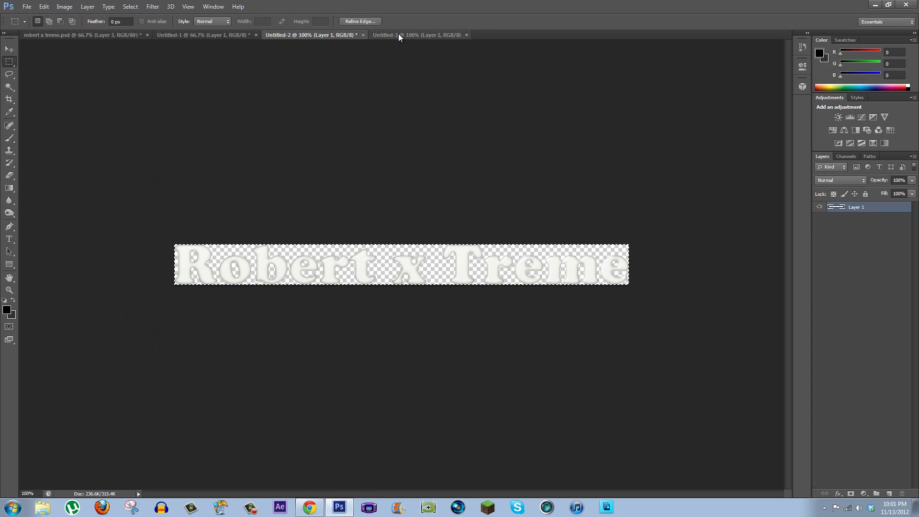
pyautogui.click(402, 36)
# - Paste the grass block into Untitled-3 and delete its black background with the Magic Wand
pyautogui.hotkey('ctrl', 'v')
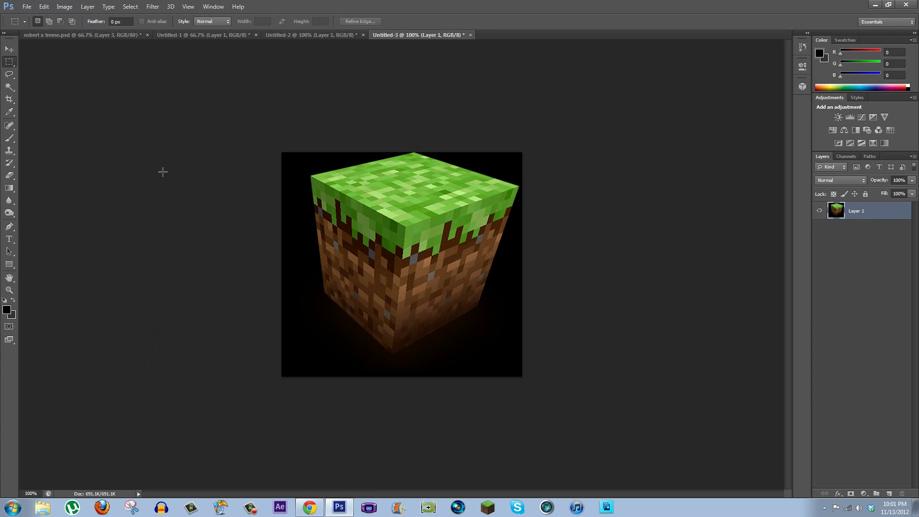
pyautogui.click(10, 87)
pyautogui.click(310, 366)
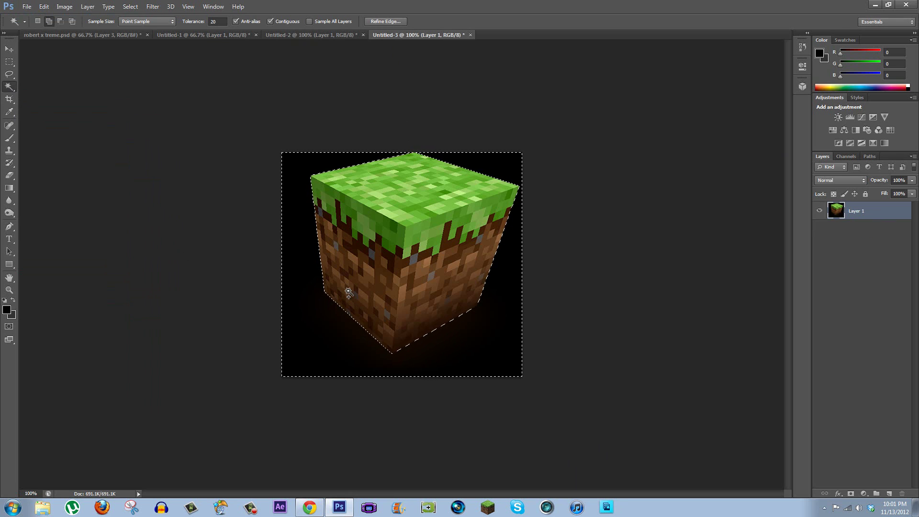
pyautogui.press('Delete')
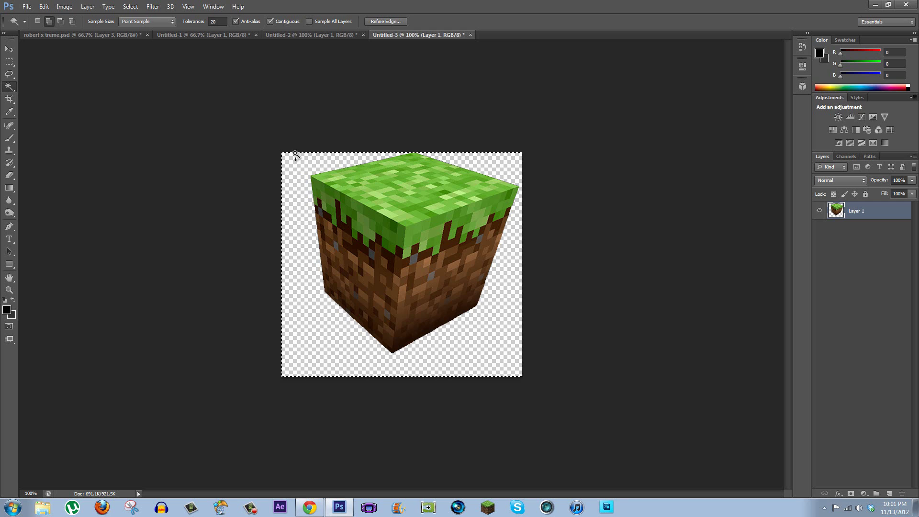
# - Paste the grass-block cube into robert x treme.psd as Layer 4 and move it to the lower right
pyautogui.click(84, 38)
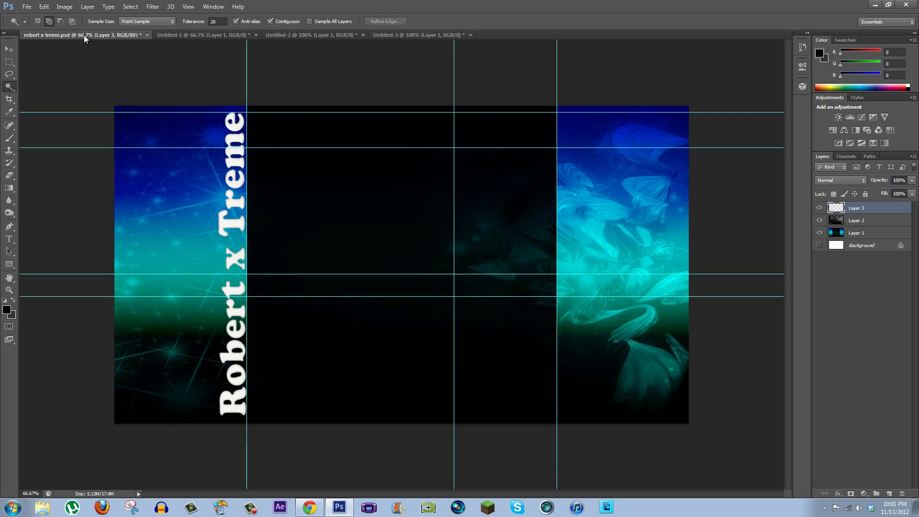
pyautogui.hotkey('ctrl', 'v')
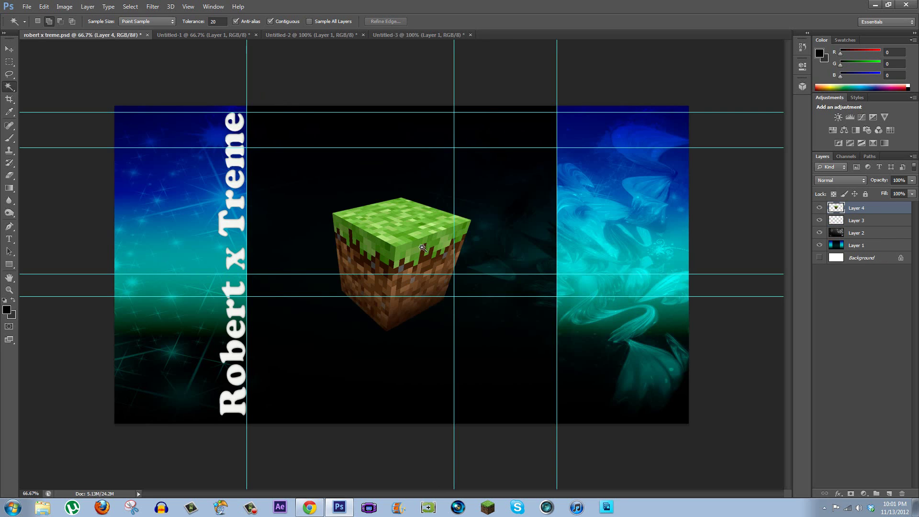
pyautogui.click(13, 50)
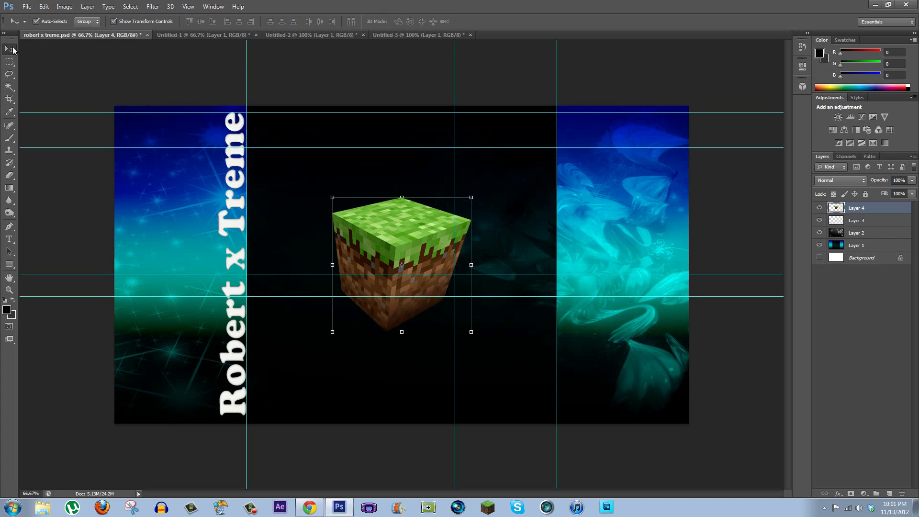
pyautogui.moveTo(410, 250); pyautogui.dragTo(566, 323)
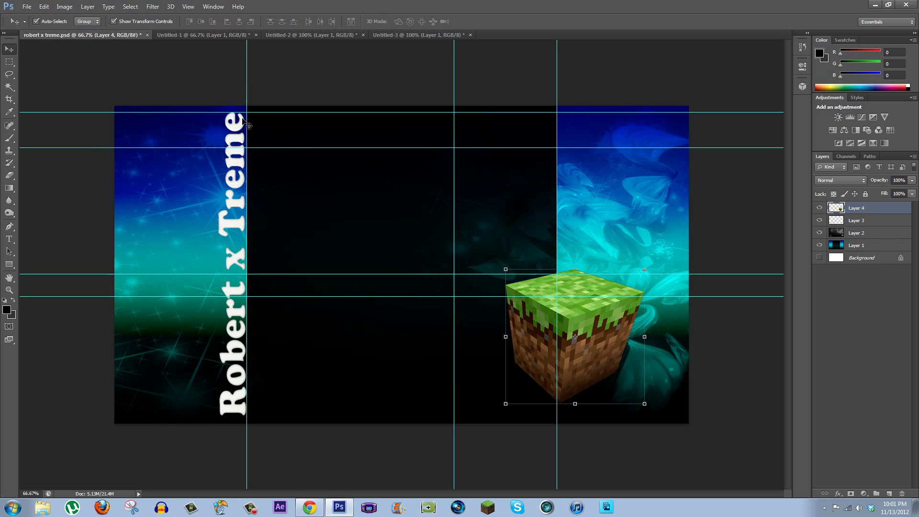
pyautogui.click(9, 62)
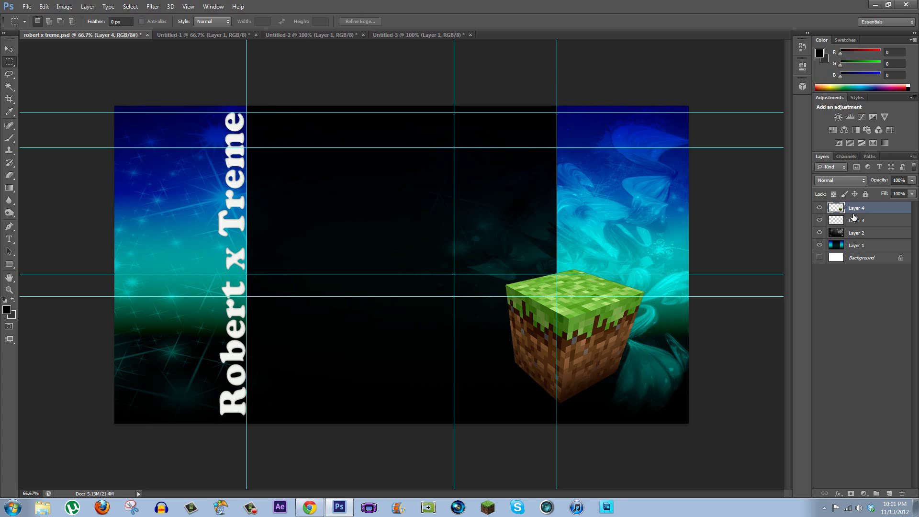
# - Hide the starry overlay and text layers, and merge the cube layer down into Layer 1
pyautogui.click(820, 233)
pyautogui.click(818, 221)
pyautogui.rightClick(846, 246)
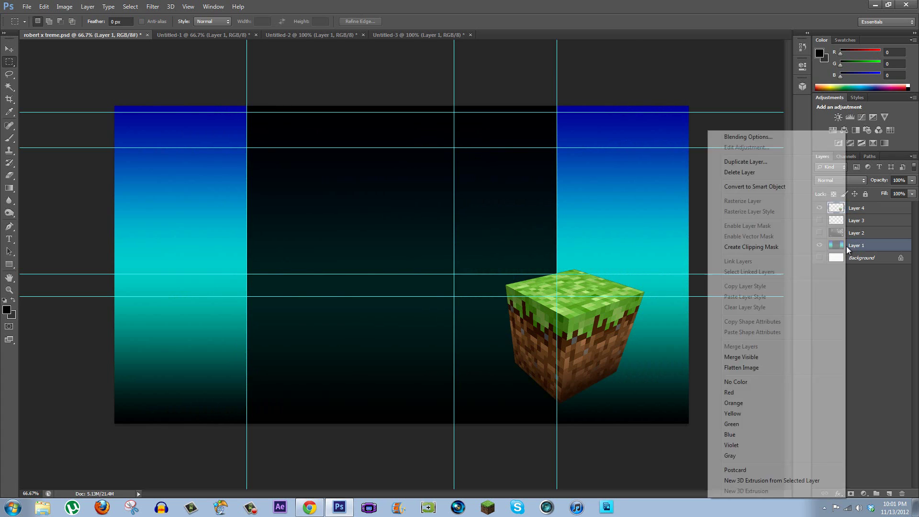
pyautogui.click(747, 357)
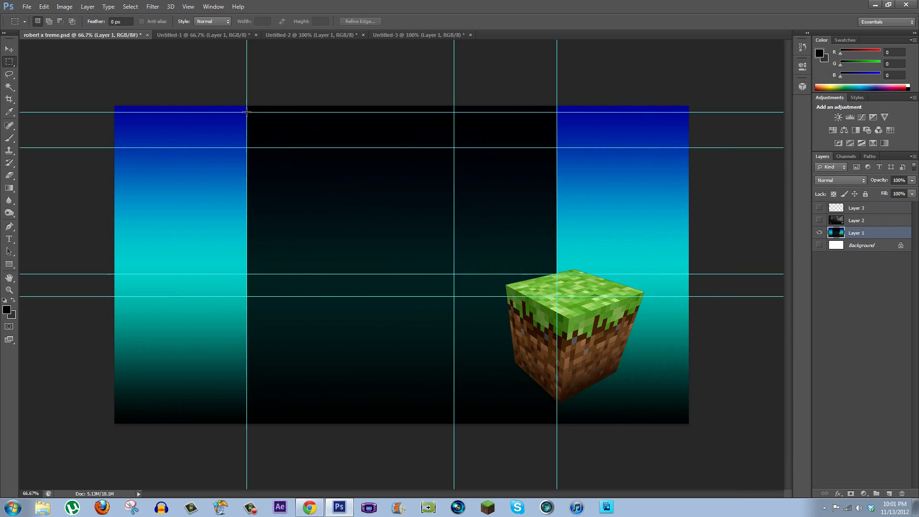
# - Fill the centre column between the guides with a black gradient, then deselect
pyautogui.moveTo(246, 112); pyautogui.dragTo(556, 423)
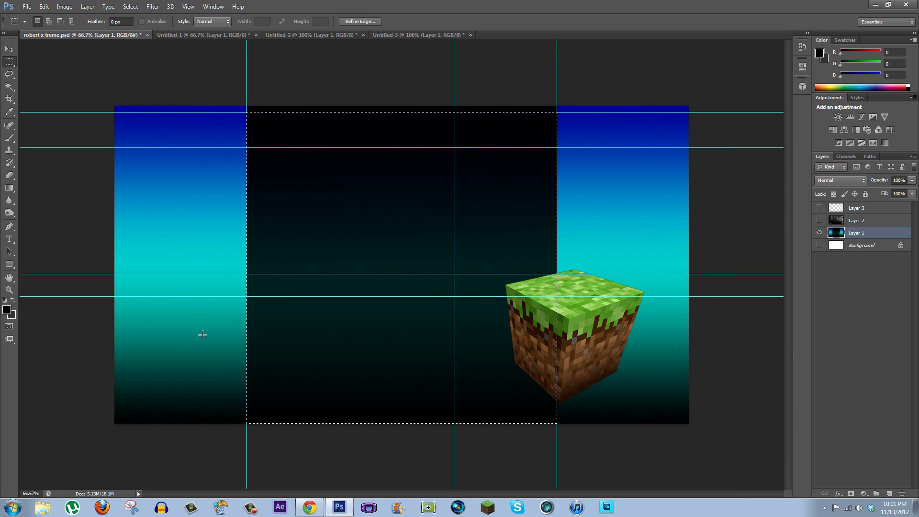
pyautogui.click(13, 187)
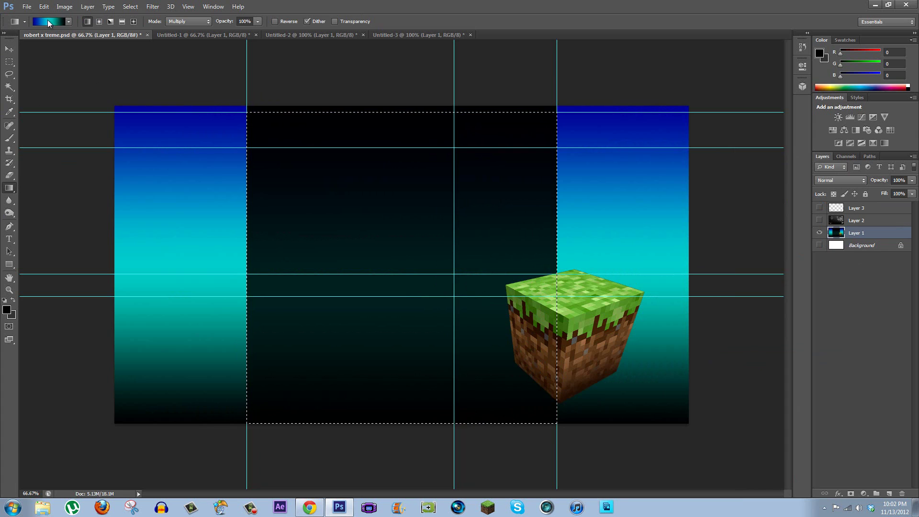
pyautogui.click(70, 21)
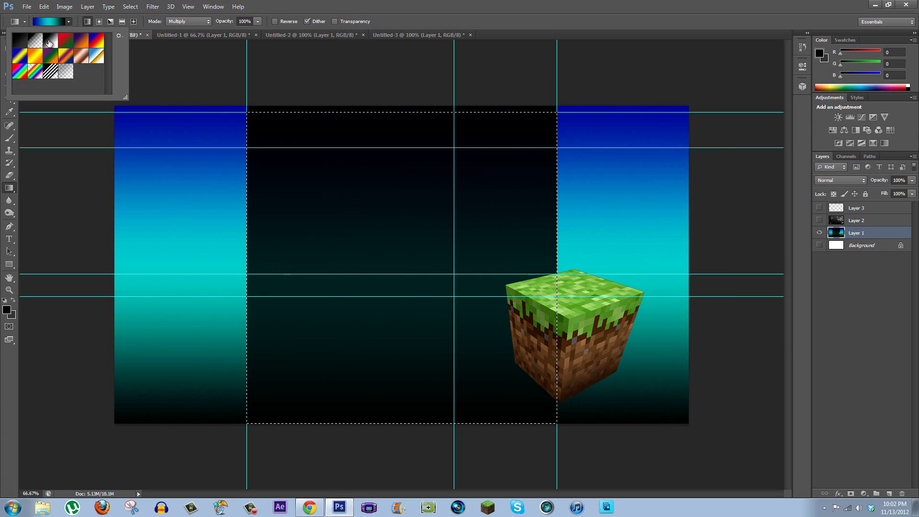
pyautogui.click(48, 44)
pyautogui.click(20, 42)
pyautogui.moveTo(396, 116); pyautogui.dragTo(400, 368)
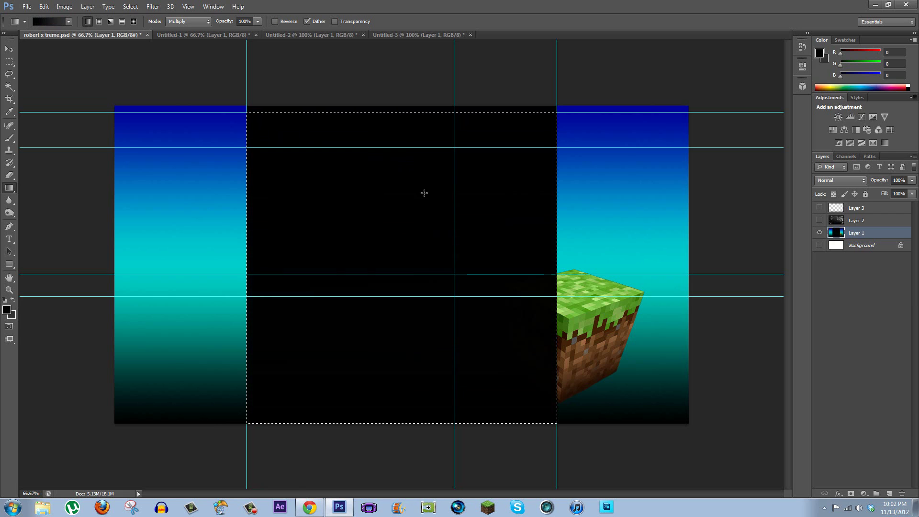
pyautogui.moveTo(418, 151); pyautogui.dragTo(405, 367)
pyautogui.hotkey('ctrl', 'd')
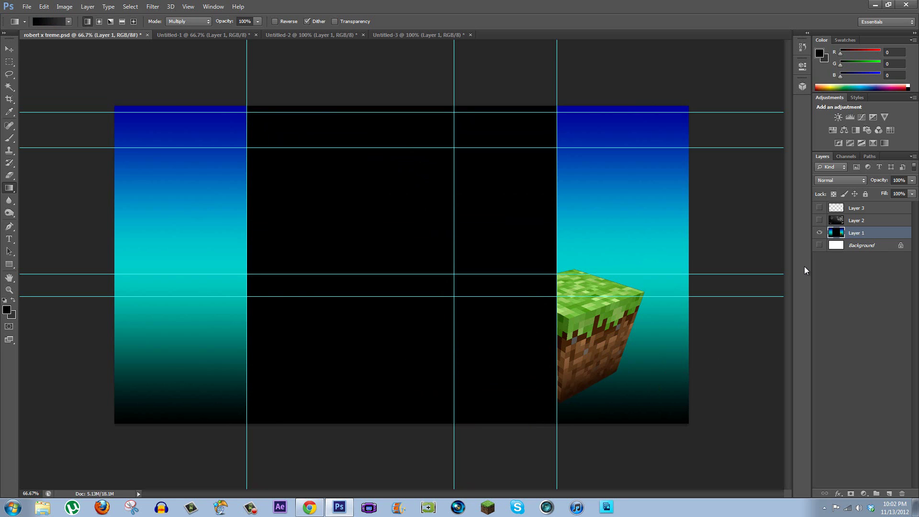
# - Show the starry overlay and text layers again, then flatten the image, discarding hidden layers
pyautogui.click(819, 220)
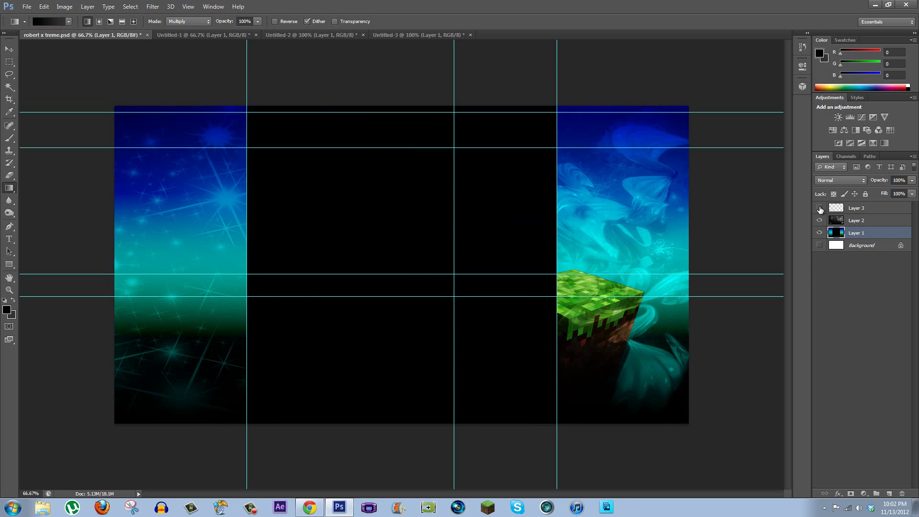
pyautogui.click(819, 207)
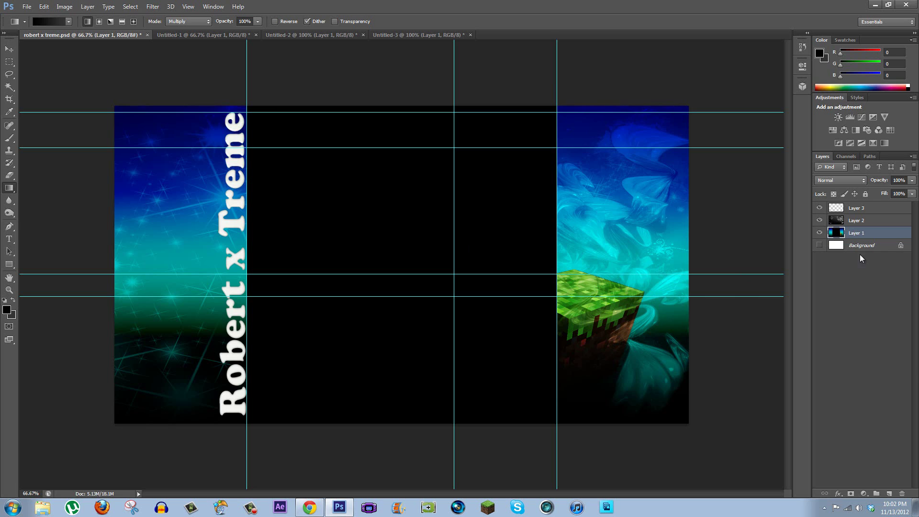
pyautogui.rightClick(852, 234)
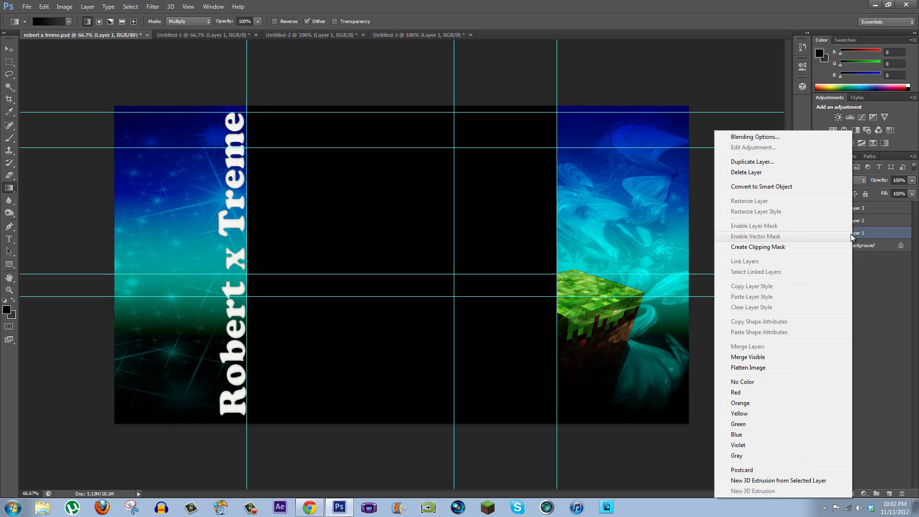
pyautogui.click(749, 368)
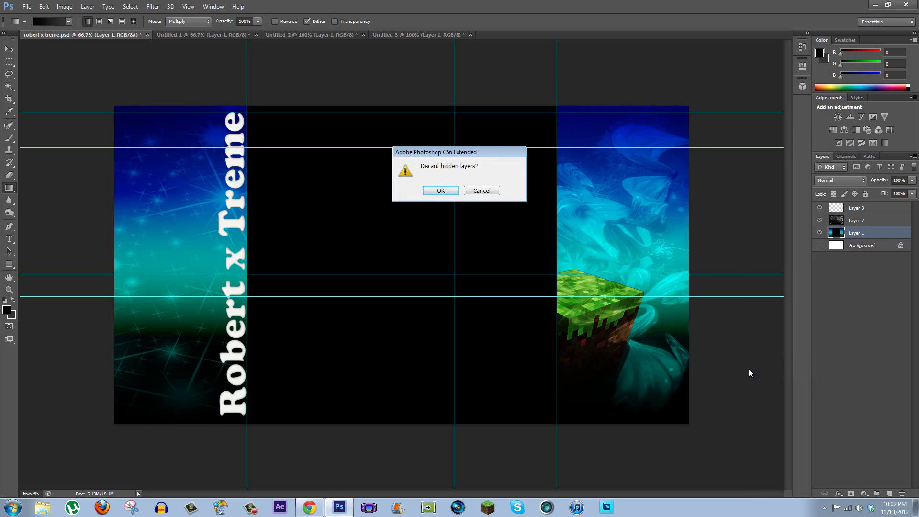
pyautogui.click(441, 190)
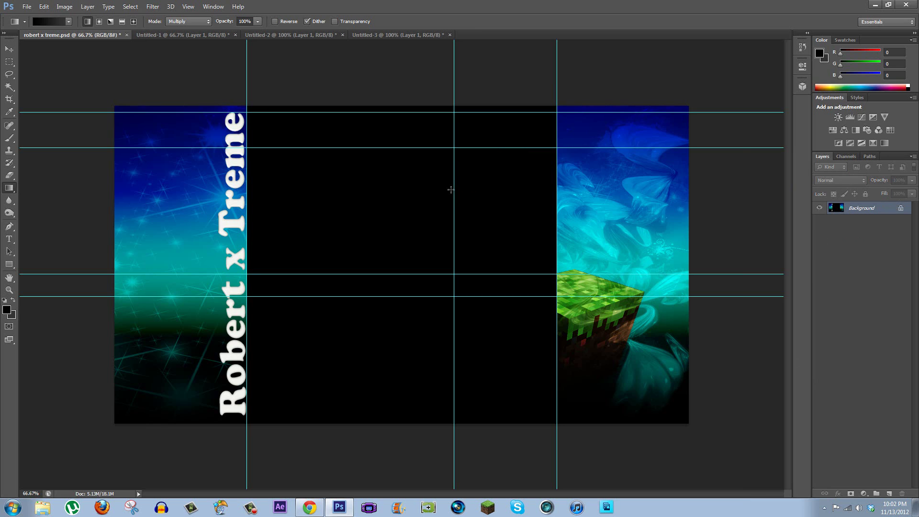
# - Save the banner as 'robert x treme channel' JPEG in Thumbnails at maximum quality
pyautogui.click(27, 6)
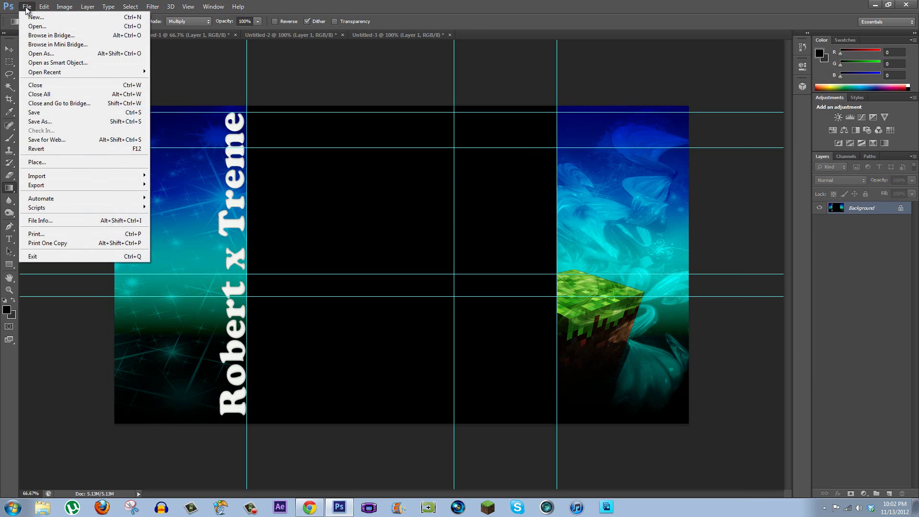
pyautogui.click(67, 123)
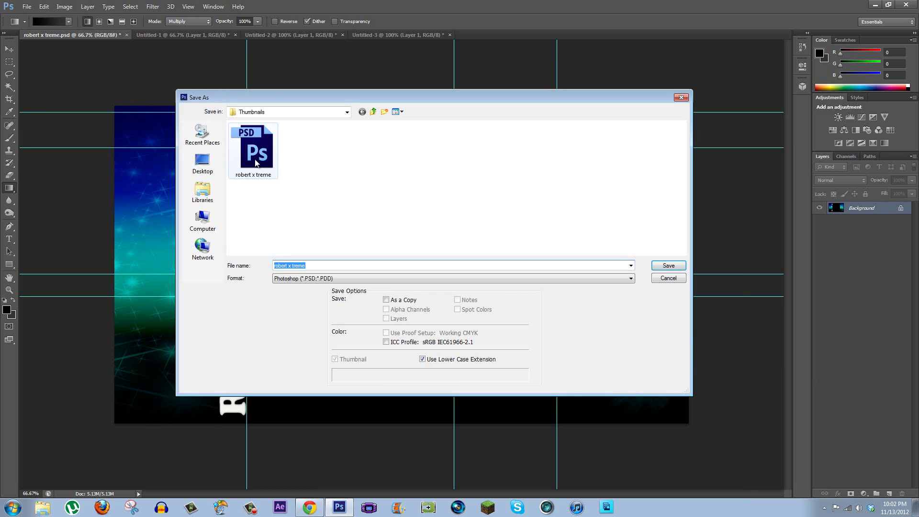
pyautogui.click(202, 191)
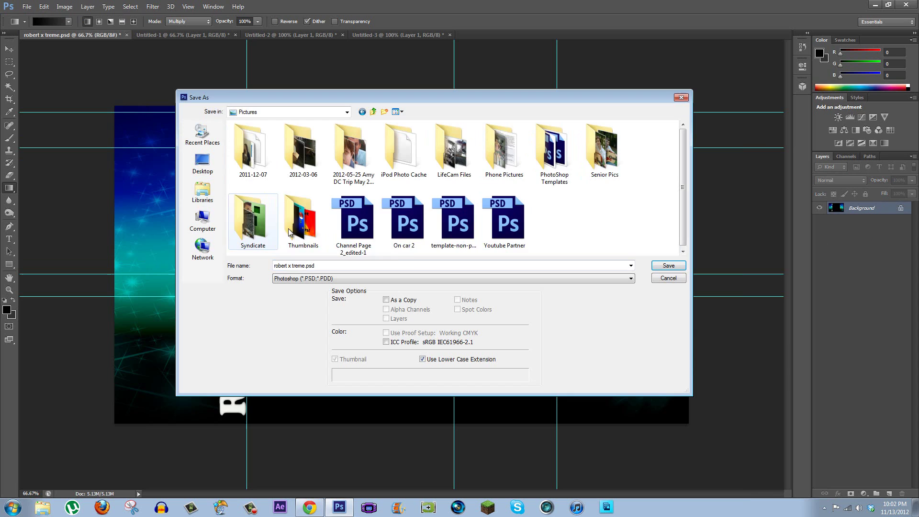
pyautogui.doubleClick(297, 230)
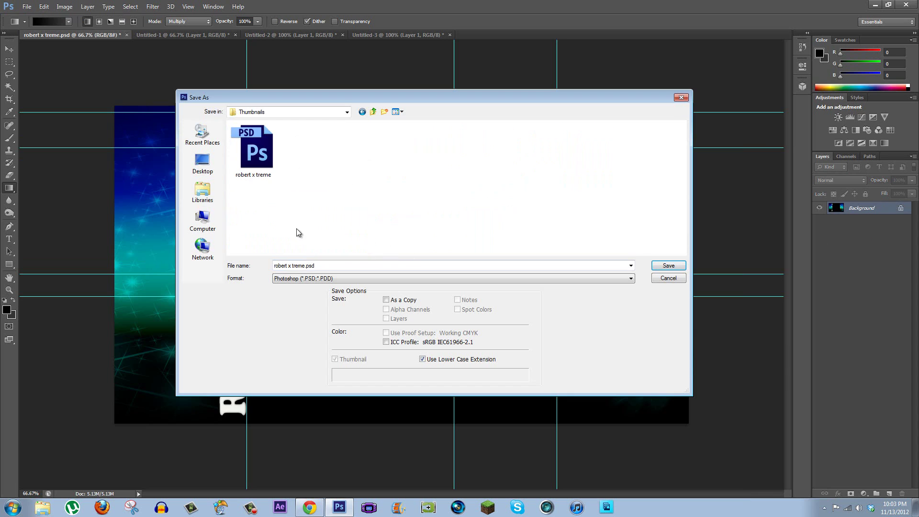
pyautogui.click(337, 264)
pyautogui.click(337, 278)
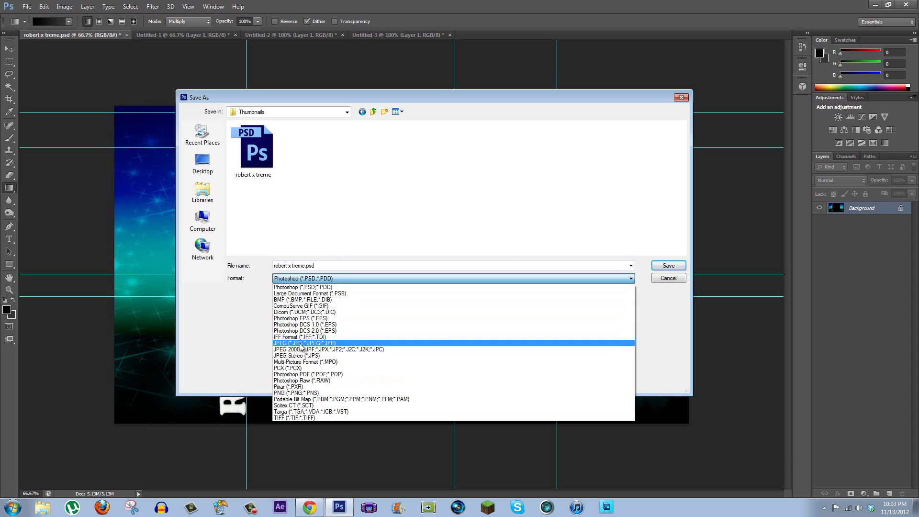
pyautogui.click(303, 344)
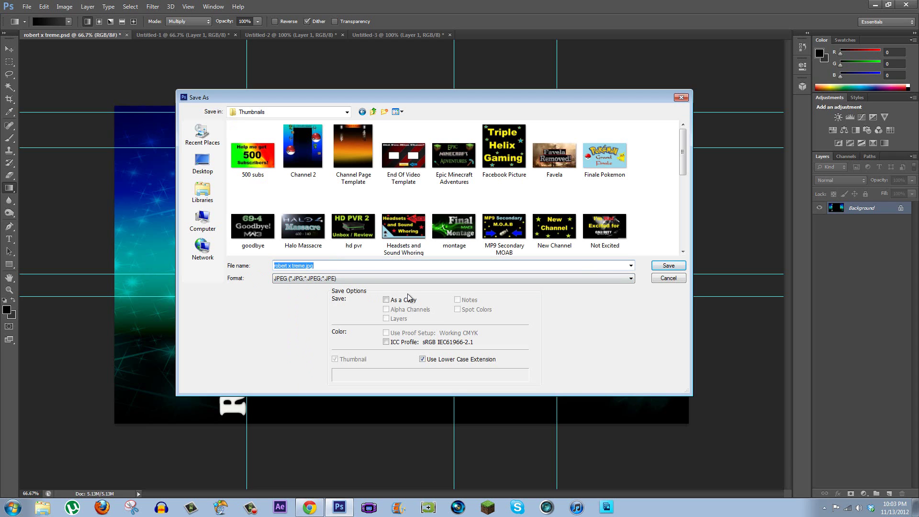
pyautogui.write('robert x ')
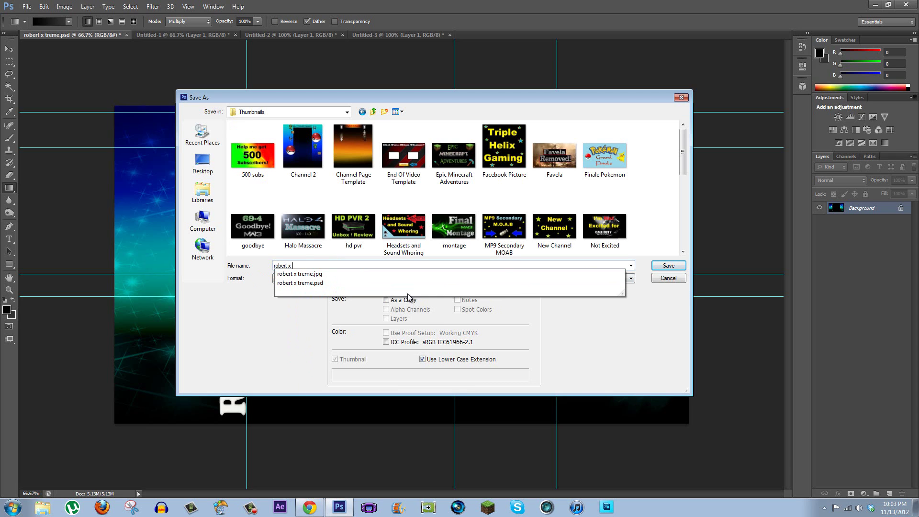
pyautogui.write('treme channel')
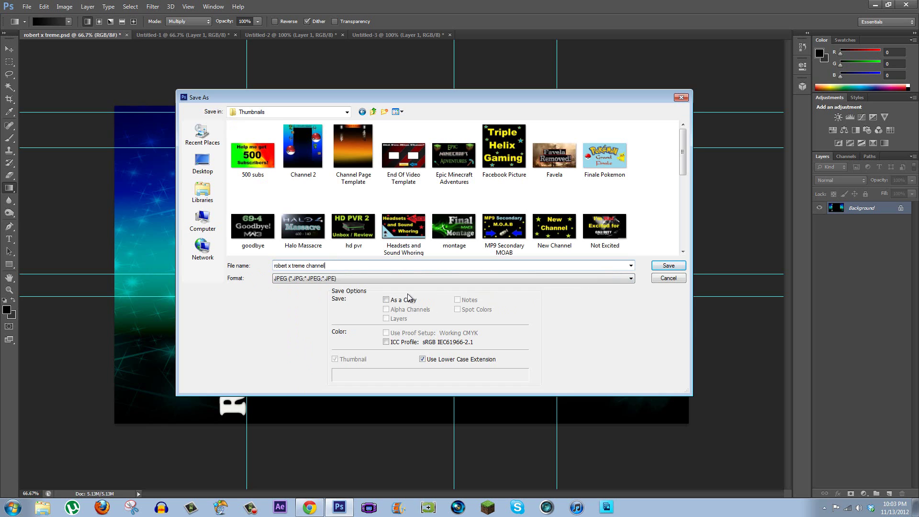
pyautogui.press('Return')
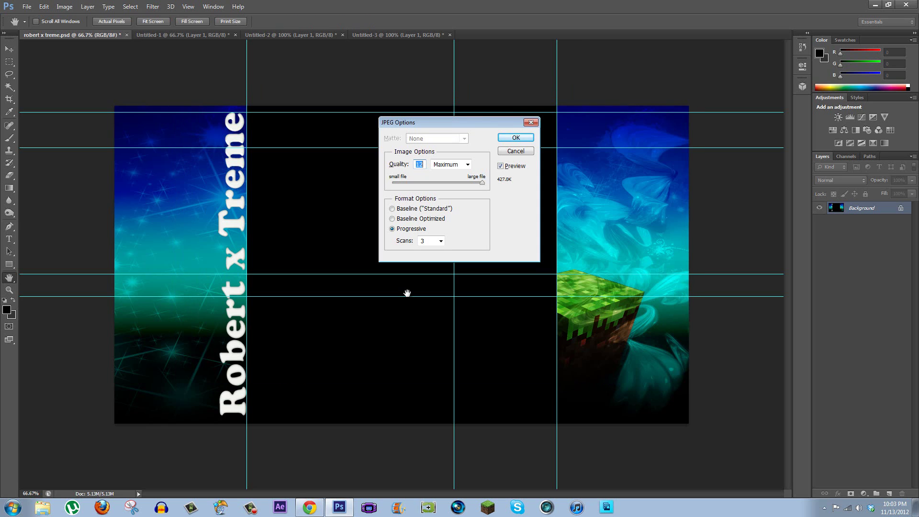
pyautogui.click(524, 138)
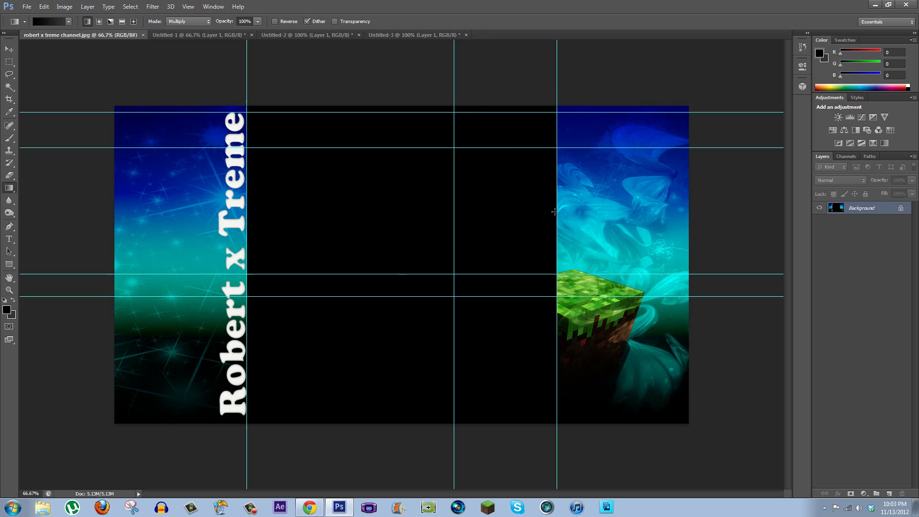